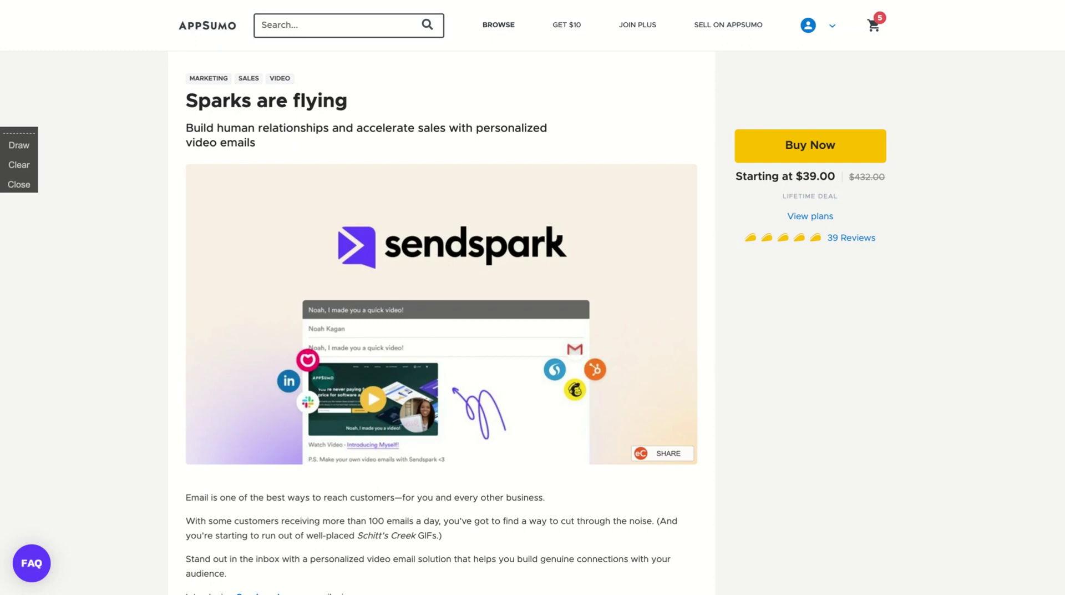
Review the Sendspark deal page on AppSumo, including the deal terms and license plans, and show the License Tier 5 offer.
{"action": "scroll", "coordinate": [698, 322], "scroll_direction": "down", "scroll_amount": 5}
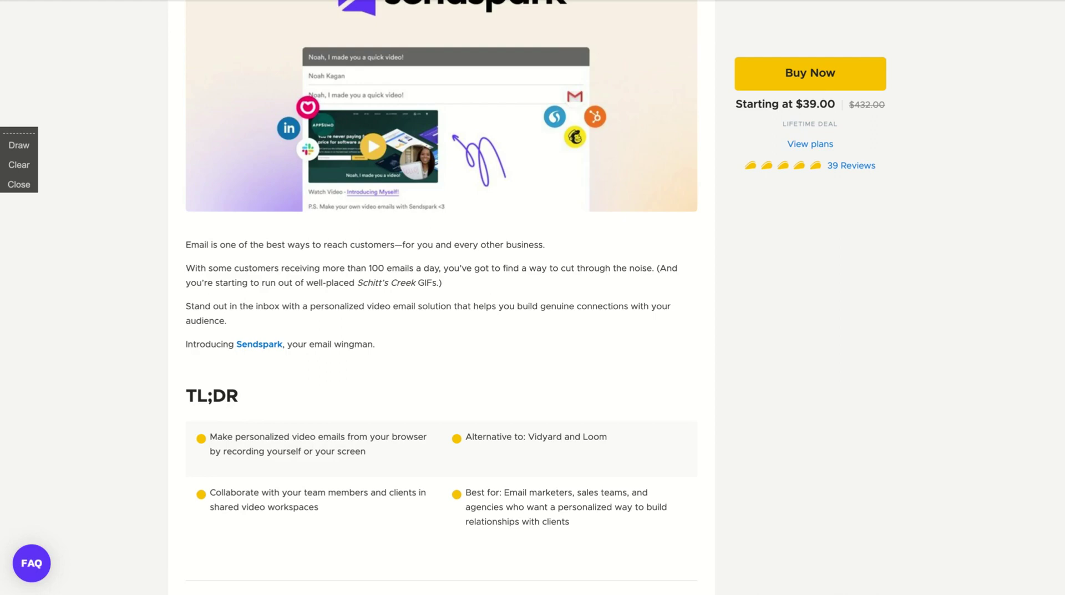
{"action": "scroll", "coordinate": [484, 447], "scroll_direction": "down", "scroll_amount": 15}
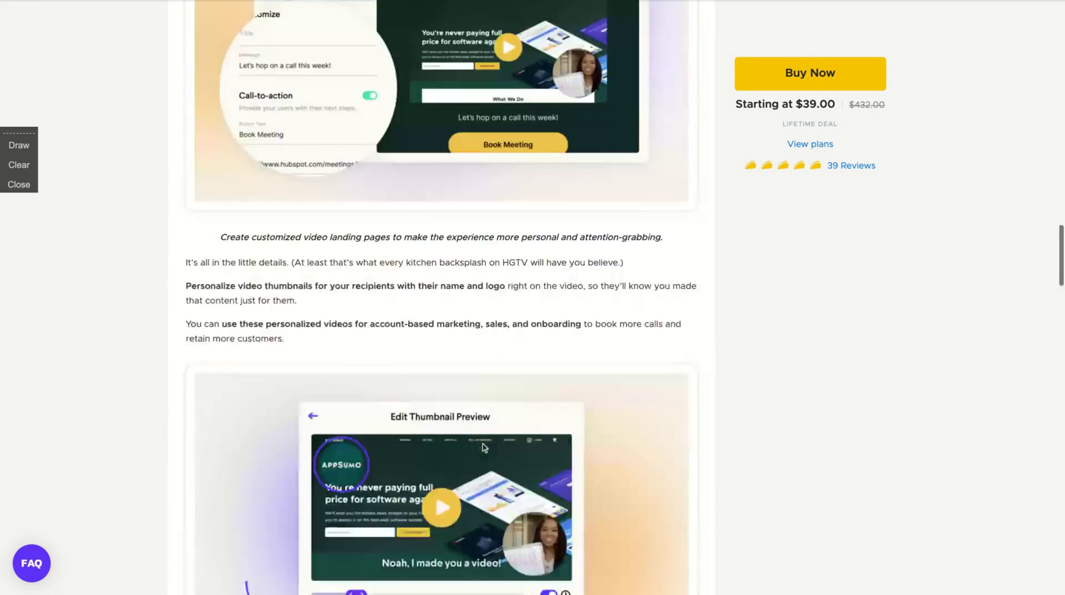
{"action": "scroll", "coordinate": [485, 447], "scroll_direction": "down", "scroll_amount": 20}
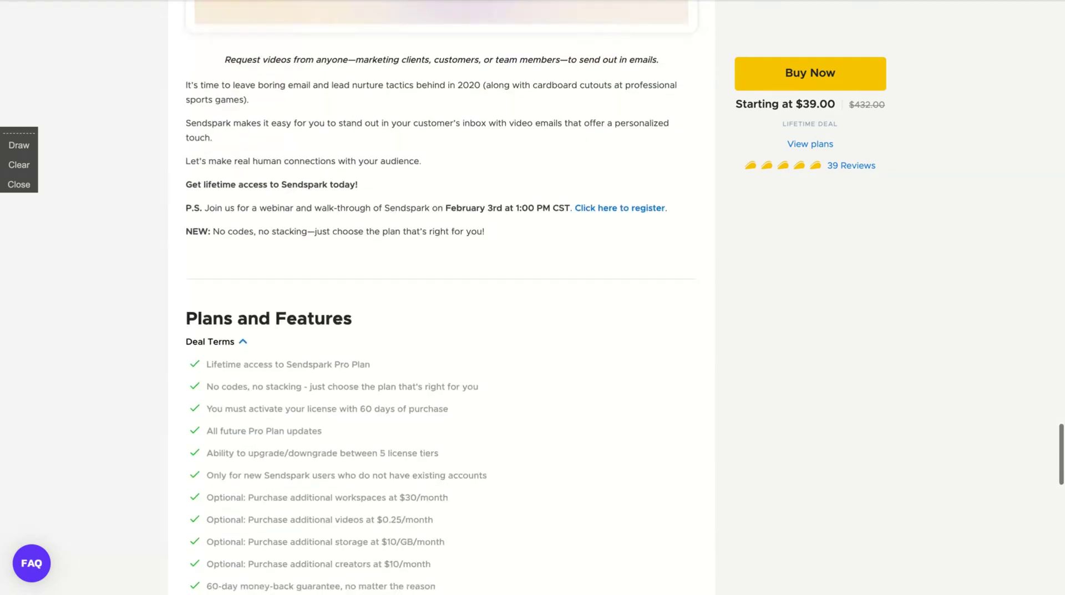
{"action": "scroll", "coordinate": [560, 183], "scroll_direction": "down", "scroll_amount": 12}
{"action": "scroll", "coordinate": [559, 183], "scroll_direction": "up", "scroll_amount": 2}
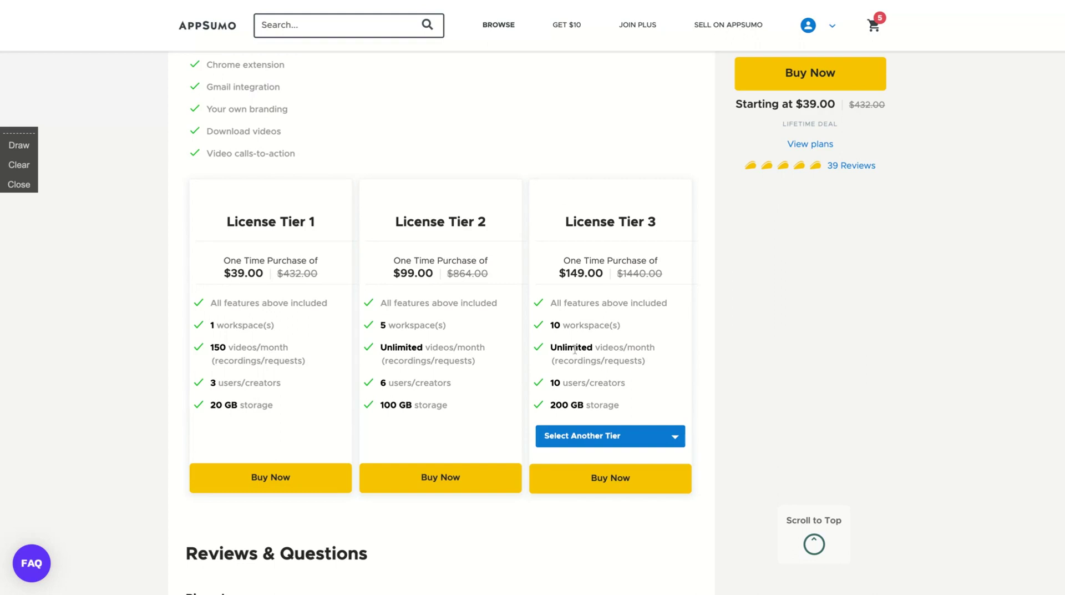
{"action": "left_click", "coordinate": [633, 436]}
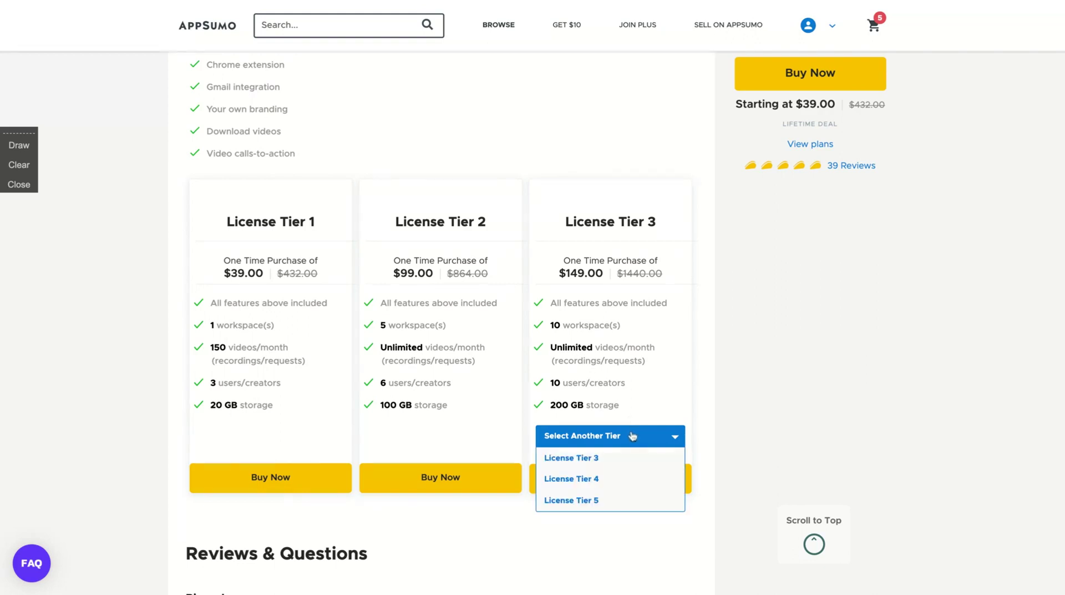
{"action": "left_click", "coordinate": [598, 501]}
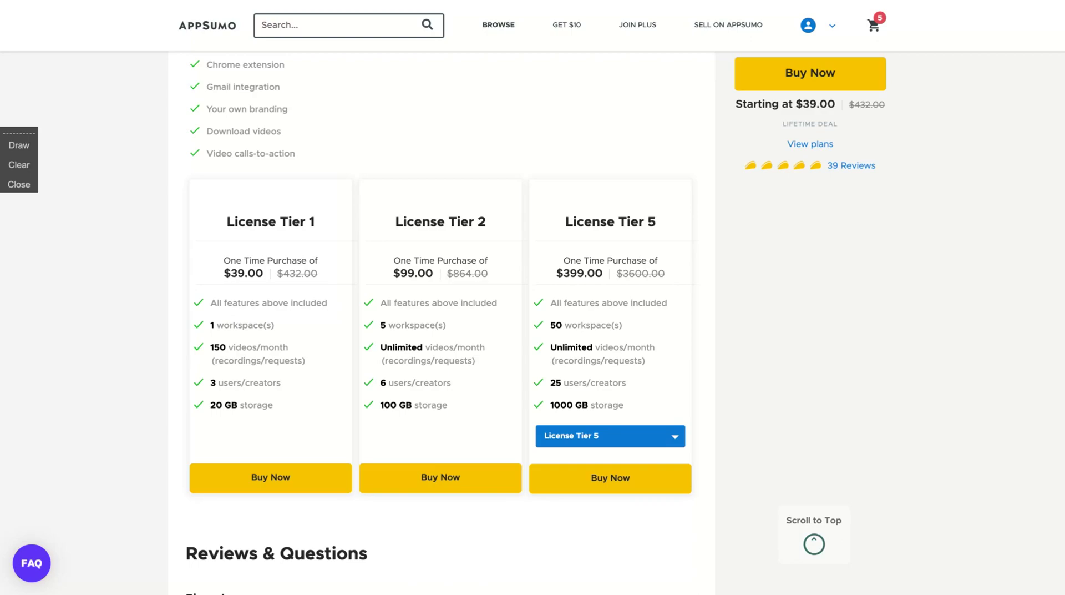
{"action": "scroll", "coordinate": [441, 322], "scroll_direction": "up", "scroll_amount": 15}
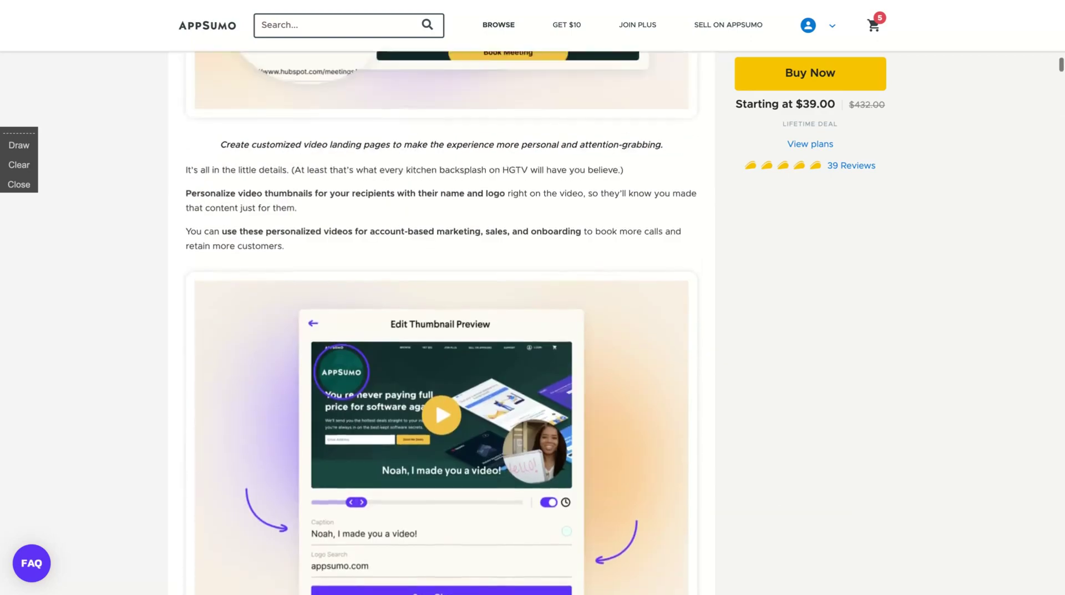
{"action": "scroll", "coordinate": [441, 322], "scroll_direction": "up", "scroll_amount": 15}
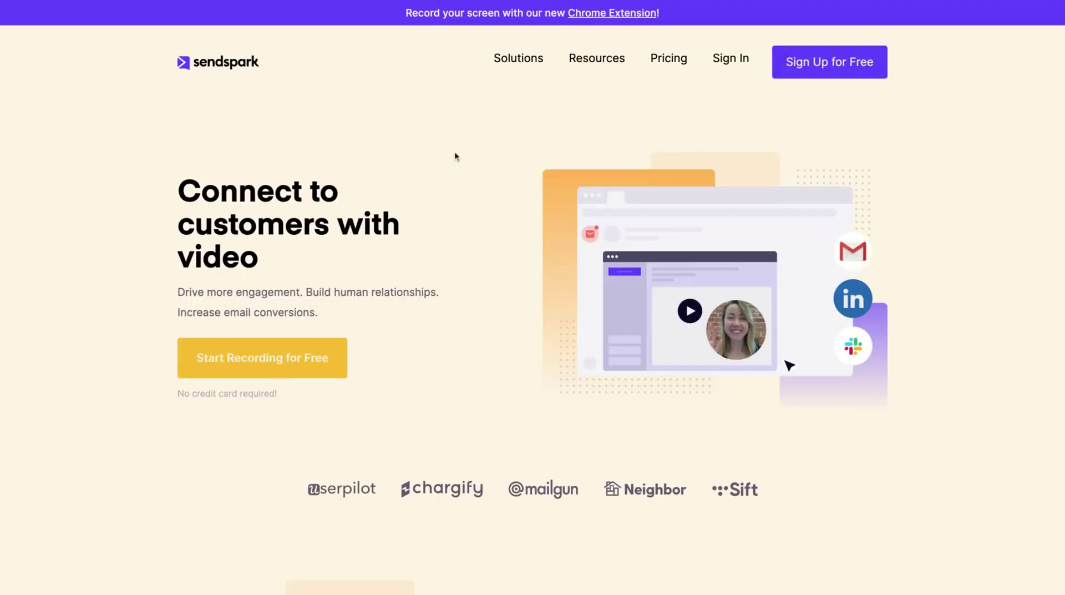
Look over the Sendspark homepage, including its recording features, customer engagement uses and case studies.
{"action": "scroll", "coordinate": [430, 241], "scroll_direction": "down", "scroll_amount": 3}
{"action": "scroll", "coordinate": [599, 222], "scroll_direction": "down", "scroll_amount": 2}
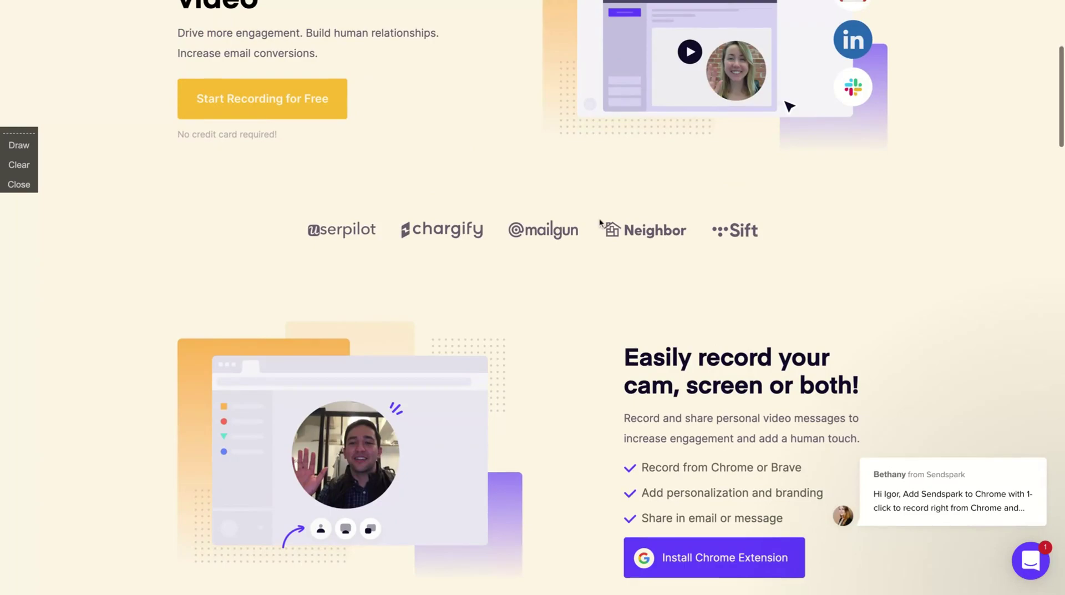
{"action": "scroll", "coordinate": [488, 378], "scroll_direction": "down", "scroll_amount": 12}
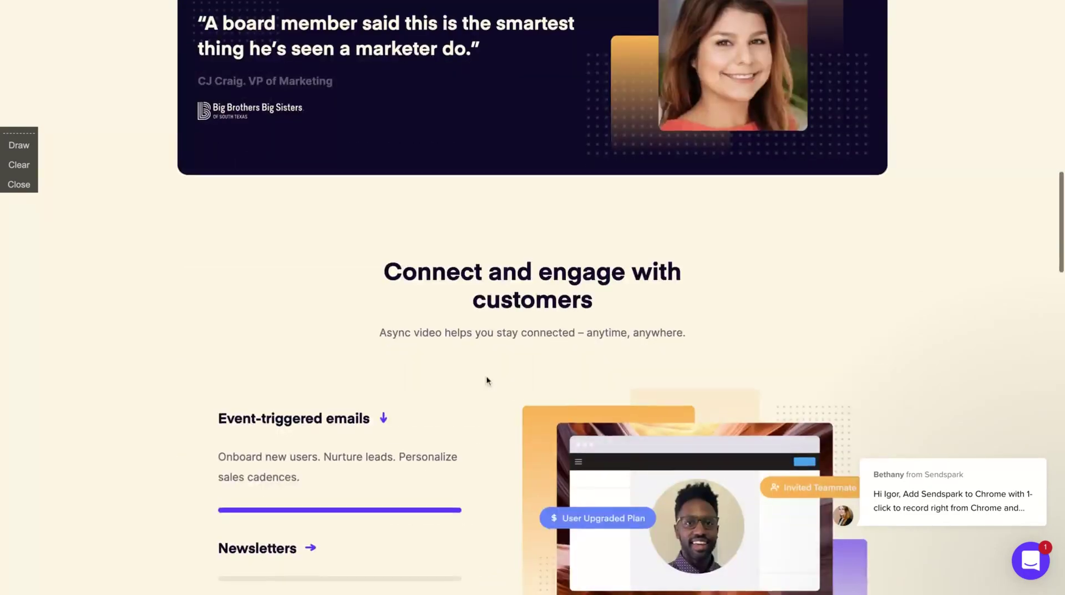
{"action": "scroll", "coordinate": [488, 380], "scroll_direction": "down", "scroll_amount": 20}
{"action": "scroll", "coordinate": [488, 380], "scroll_direction": "up", "scroll_amount": 20}
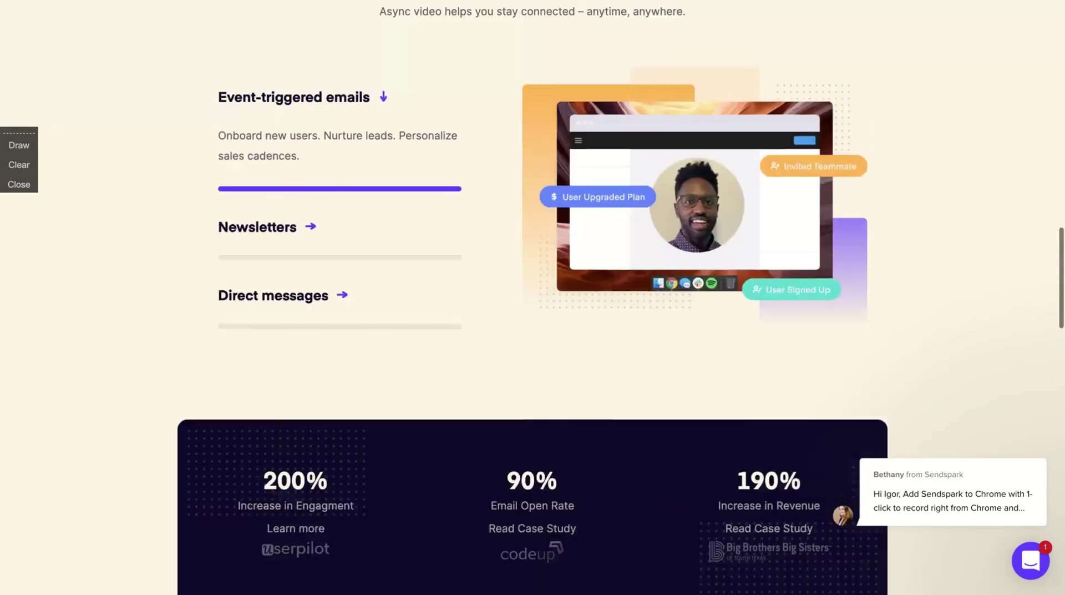
{"action": "scroll", "coordinate": [715, 93], "scroll_direction": "up", "scroll_amount": 20}
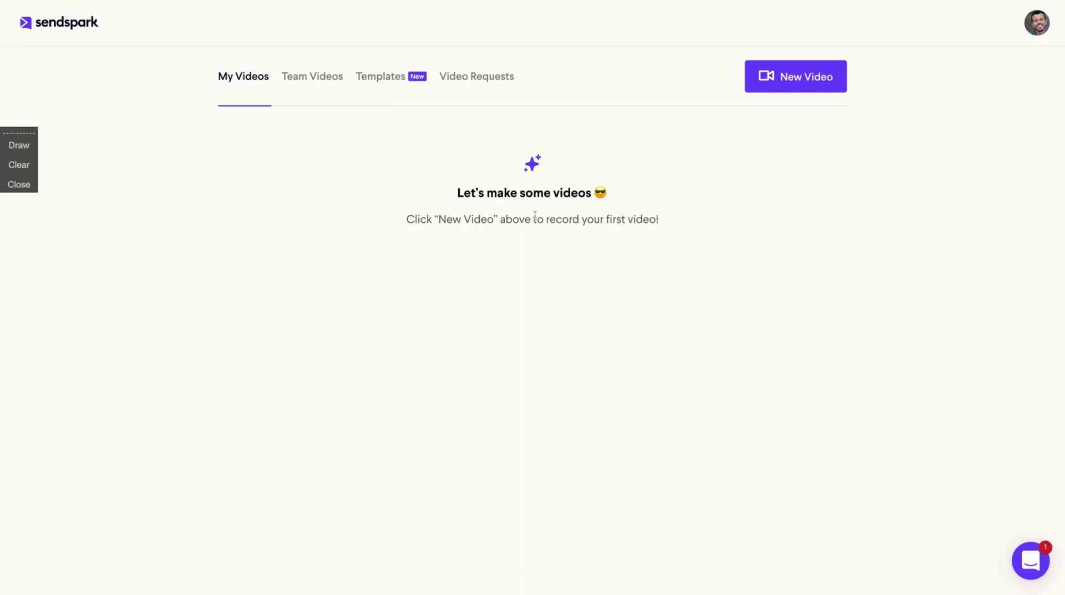
View the workspace's Global Styles for video share pages and leave them without saving changes.
{"action": "left_click", "coordinate": [1035, 27]}
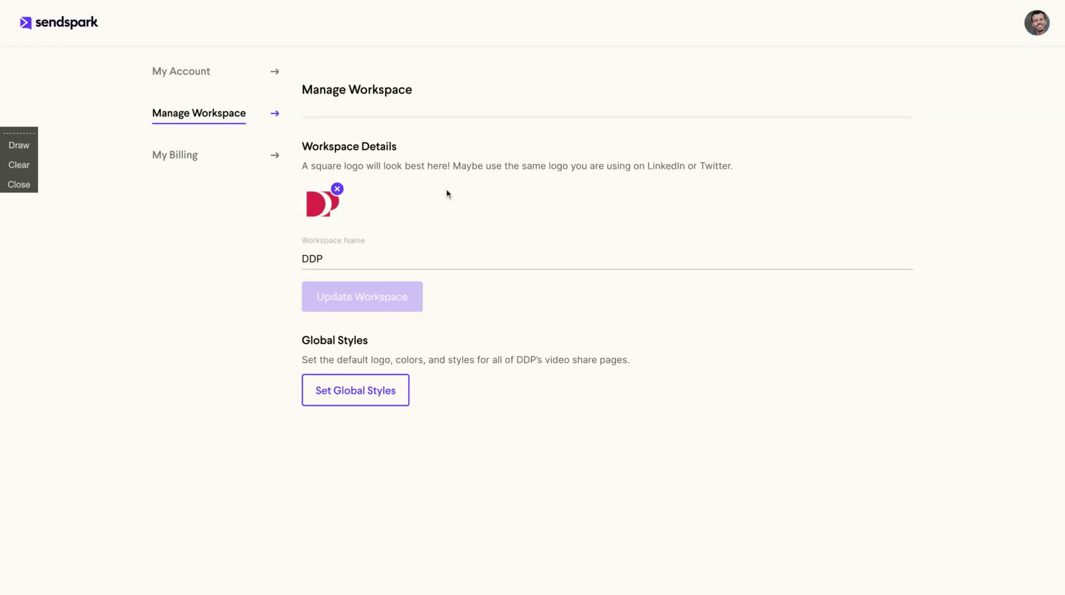
{"action": "left_click", "coordinate": [350, 390]}
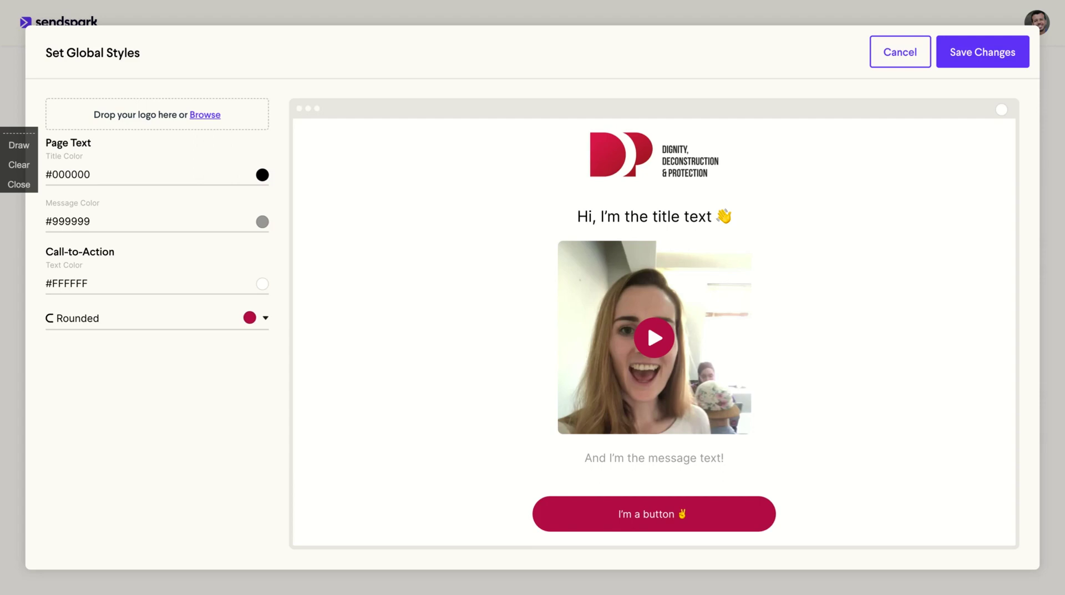
{"action": "left_click", "coordinate": [874, 61]}
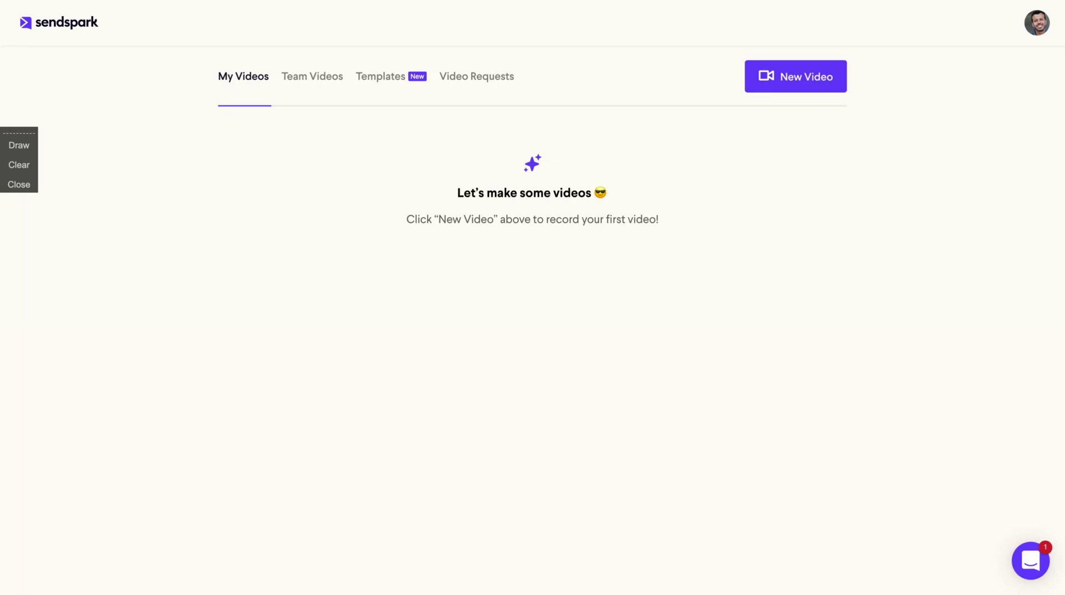
Generate a video request link under Video Requests, copy it and open its request page.
{"action": "left_click", "coordinate": [477, 76]}
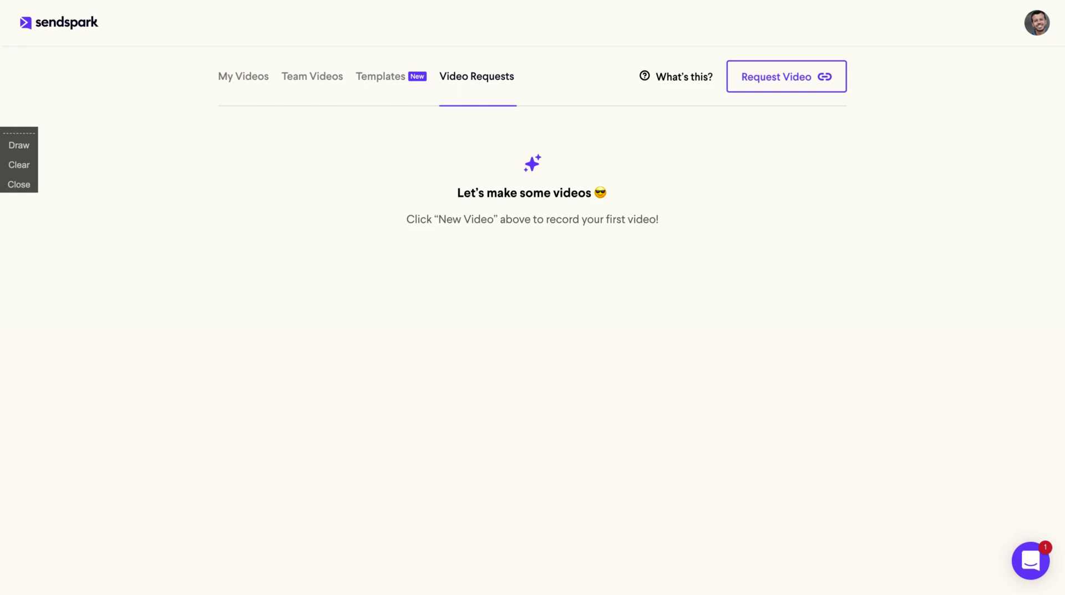
{"action": "left_click", "coordinate": [767, 84]}
{"action": "left_click", "coordinate": [787, 86]}
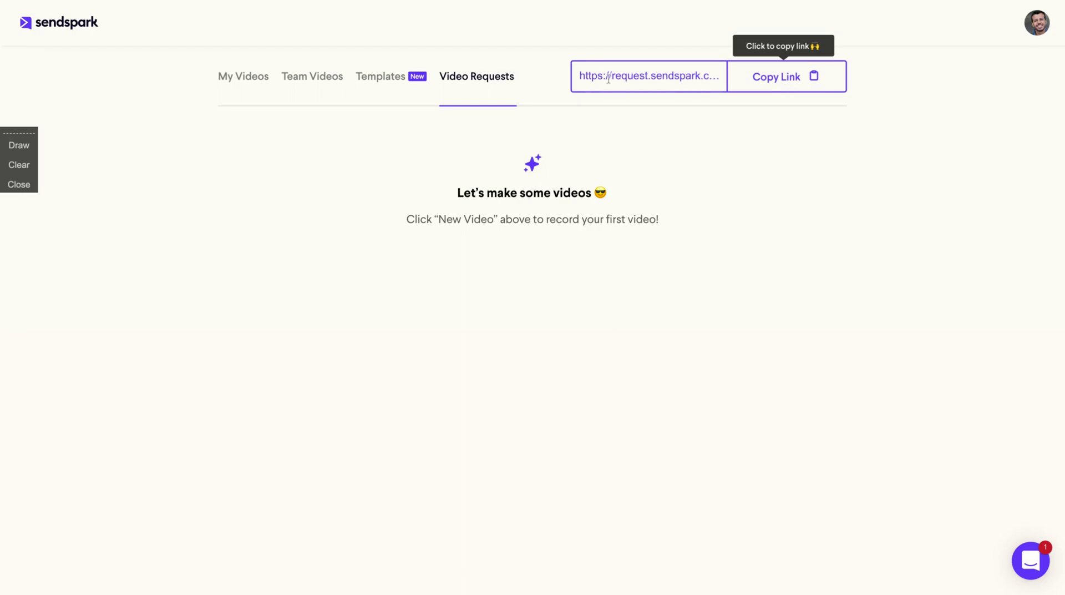
{"action": "left_click", "coordinate": [609, 77]}
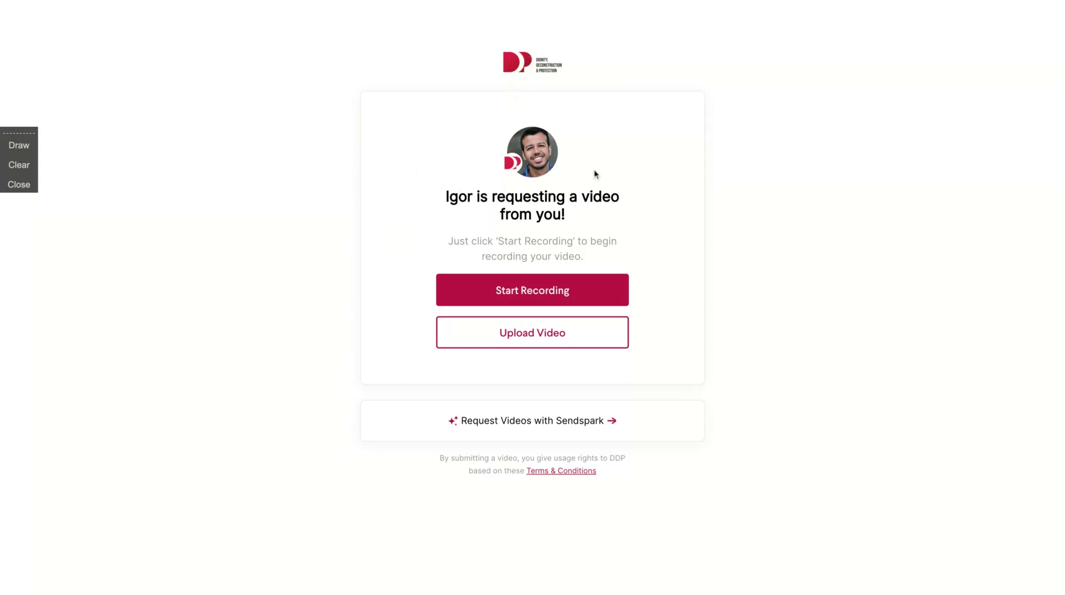
Examine the video request page's heading and its recording and upload options, and return to the Sendspark dashboard.
{"action": "triple_click", "coordinate": [445, 200]}
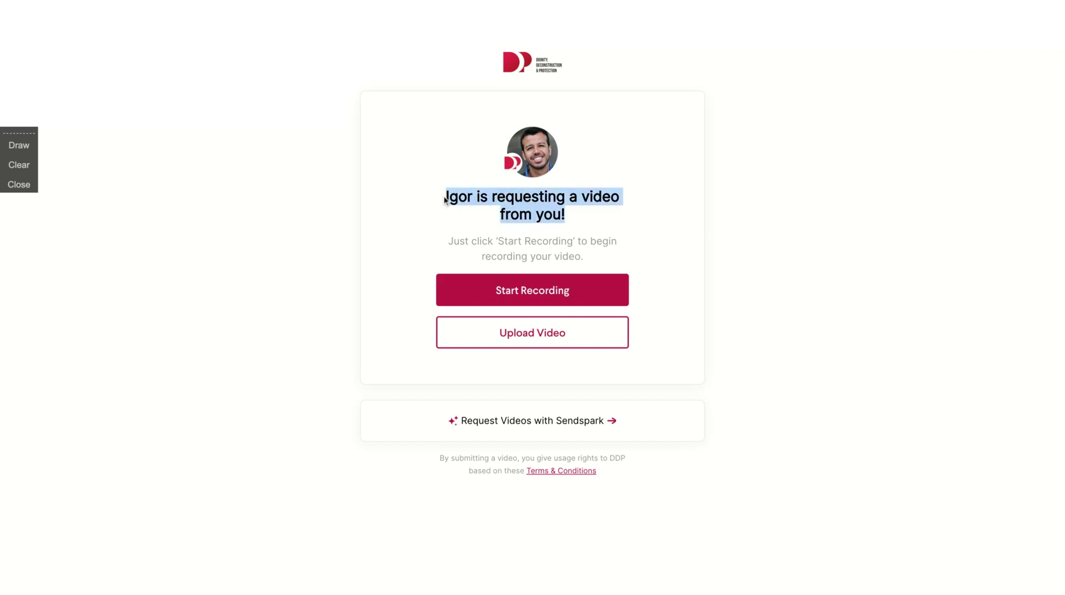
{"action": "left_click", "coordinate": [663, 210]}
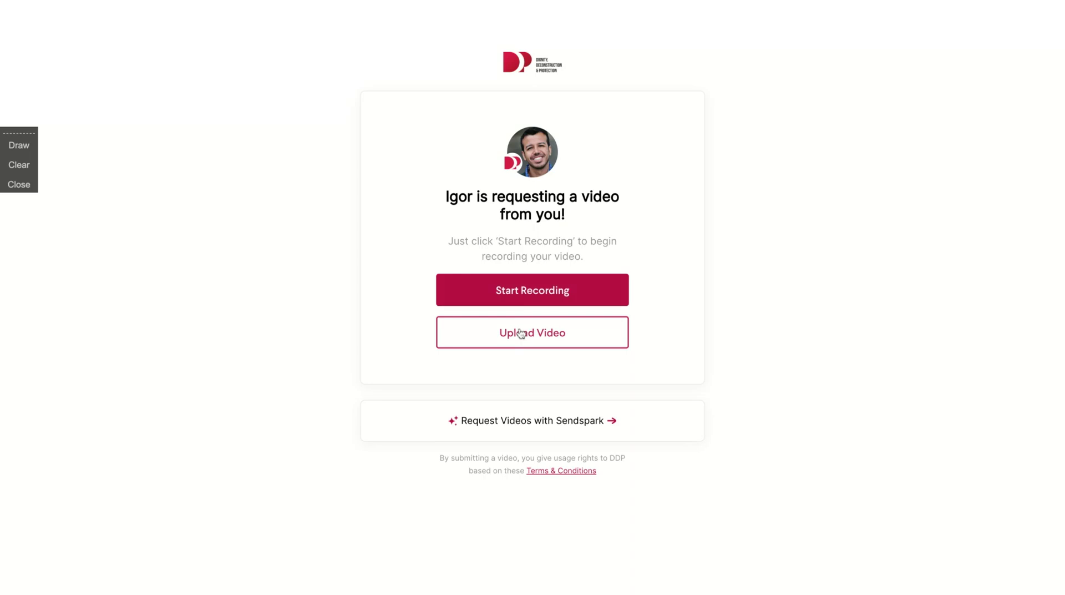
{"action": "left_click", "coordinate": [51, 1]}
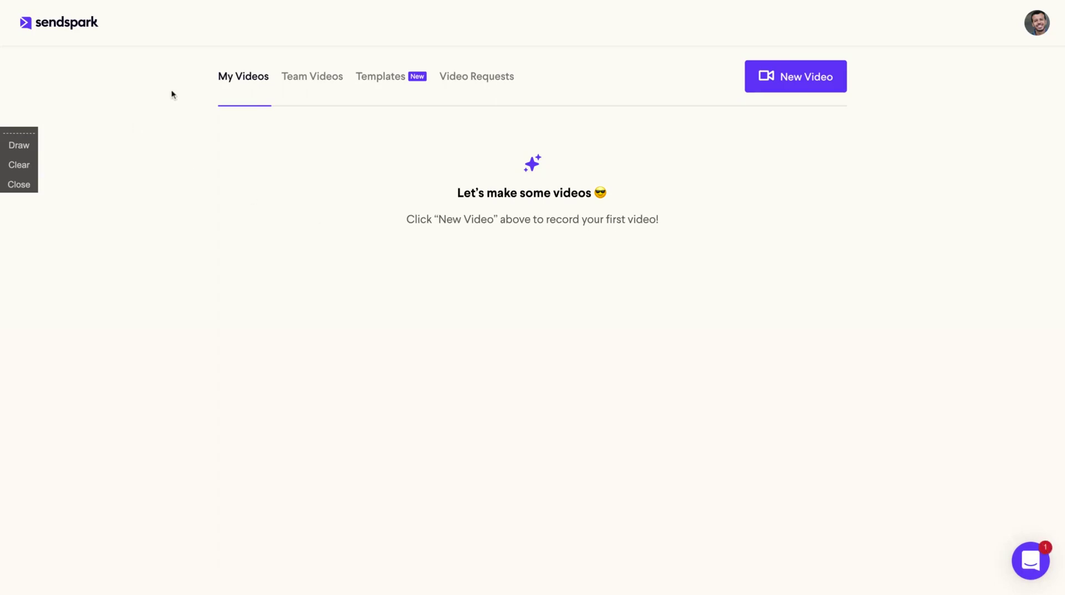
Preview the "Make video tutorials" template, playing its sample video briefly and pausing it.
{"action": "left_click", "coordinate": [388, 84]}
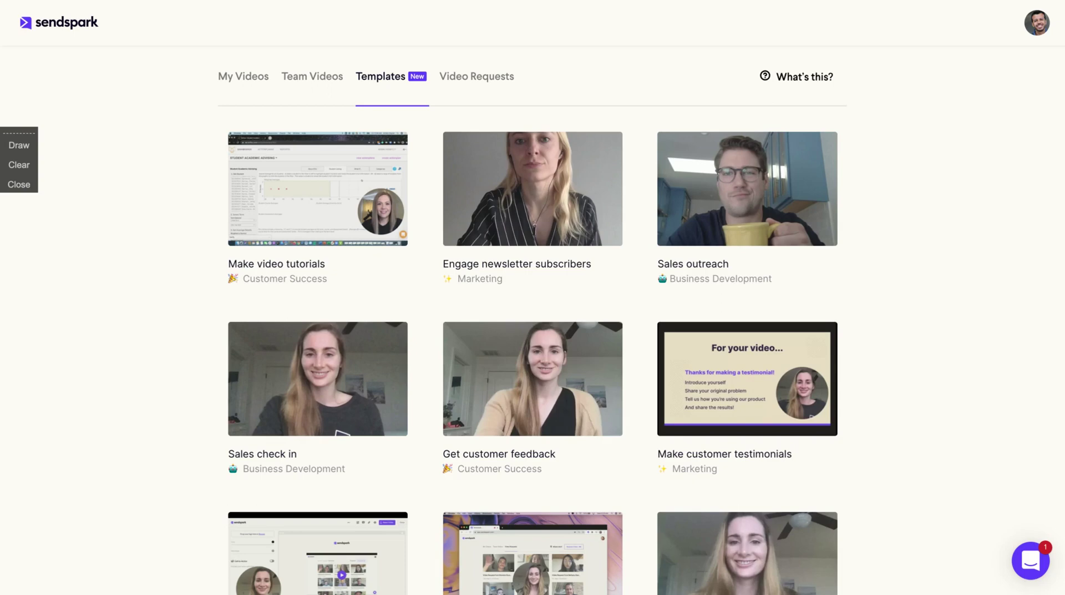
{"action": "left_click", "coordinate": [312, 192]}
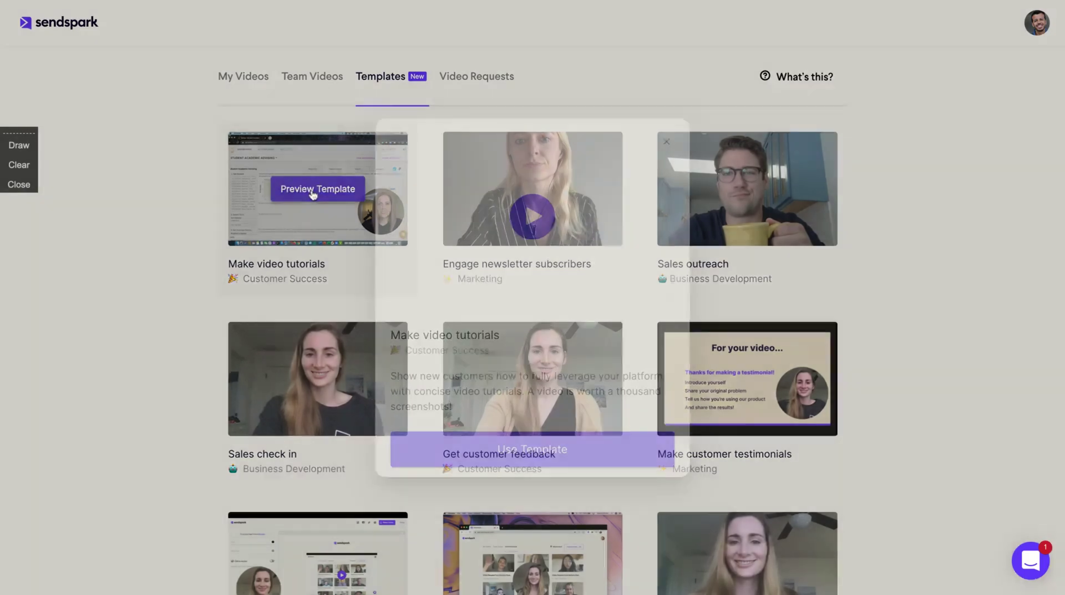
{"action": "left_click", "coordinate": [529, 217]}
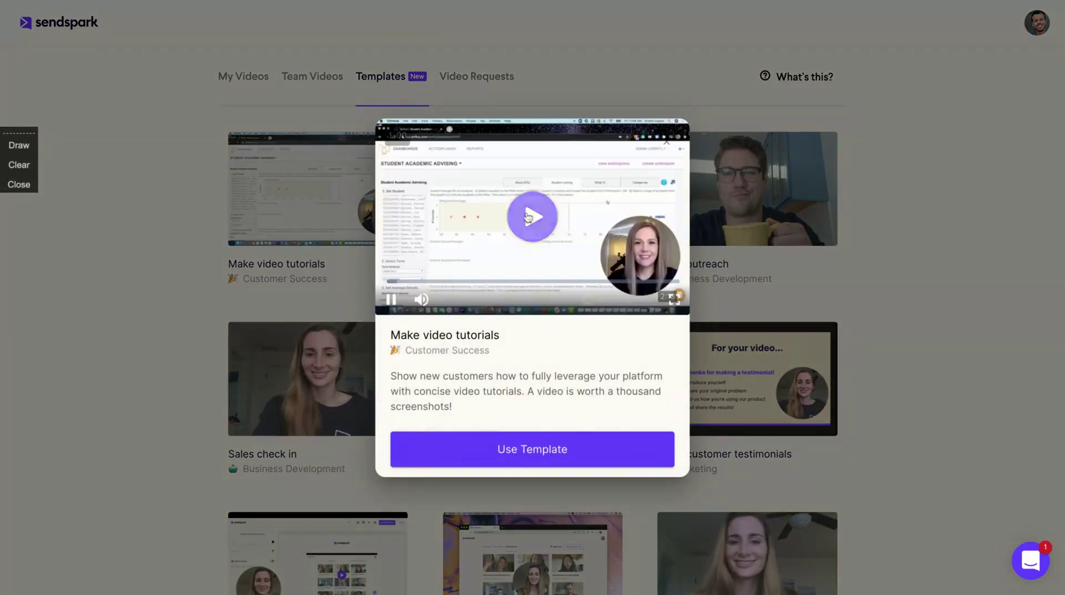
{"action": "mouse_move", "coordinate": [436, 304]}
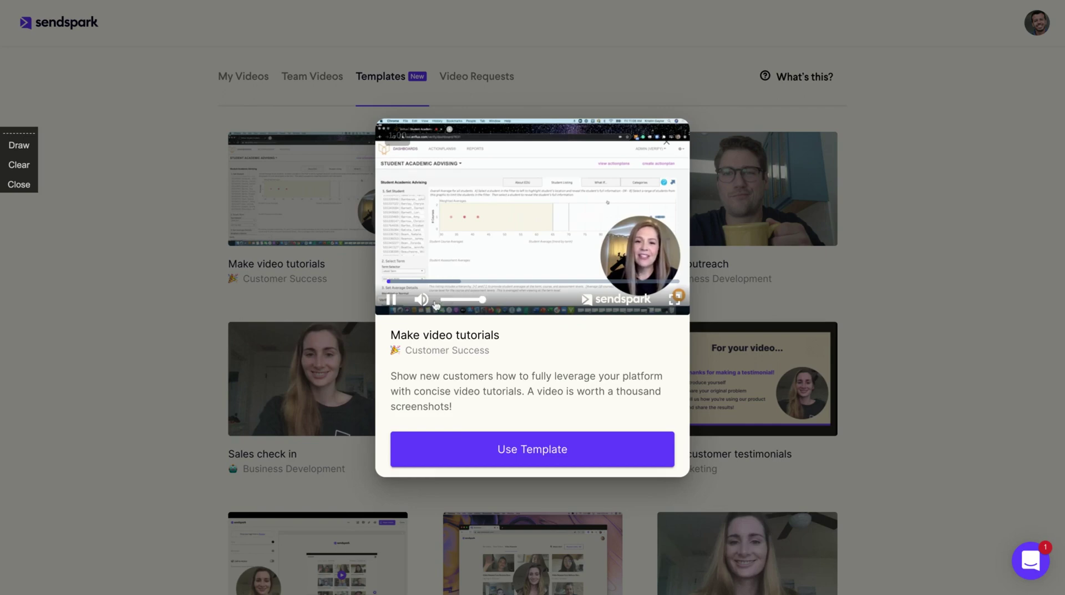
{"action": "left_click", "coordinate": [391, 300]}
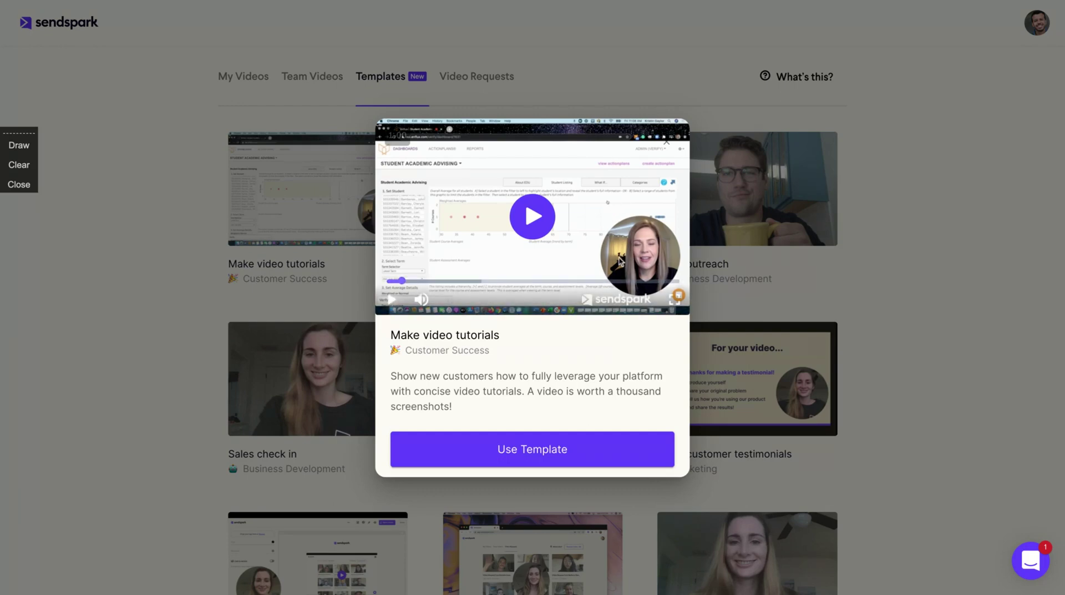
View the template's sample video in full screen, play a short part, and close the preview.
{"action": "left_click", "coordinate": [664, 306]}
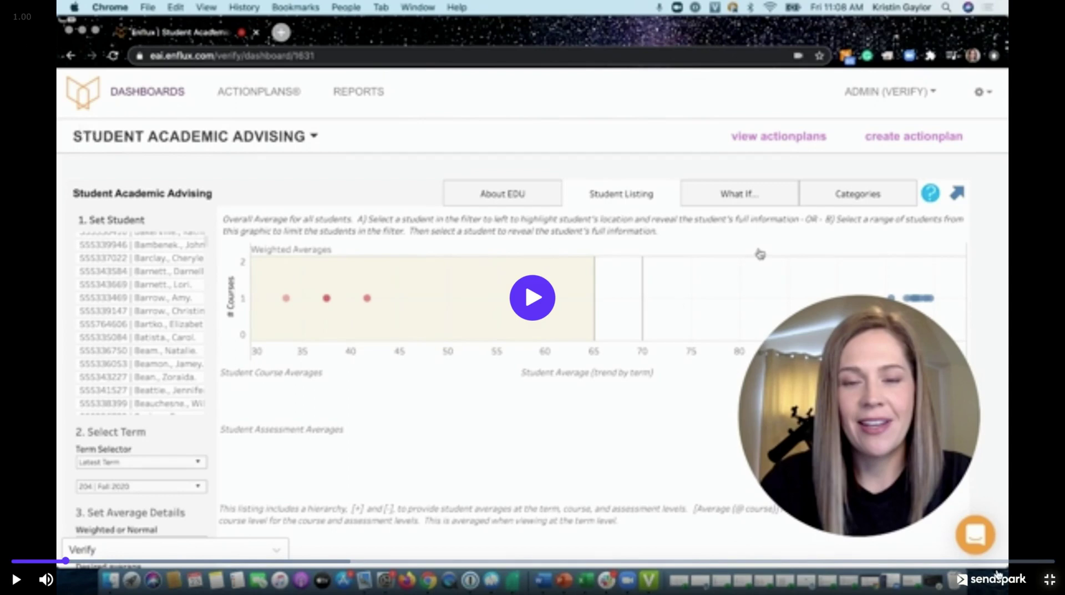
{"action": "left_click", "coordinate": [585, 280]}
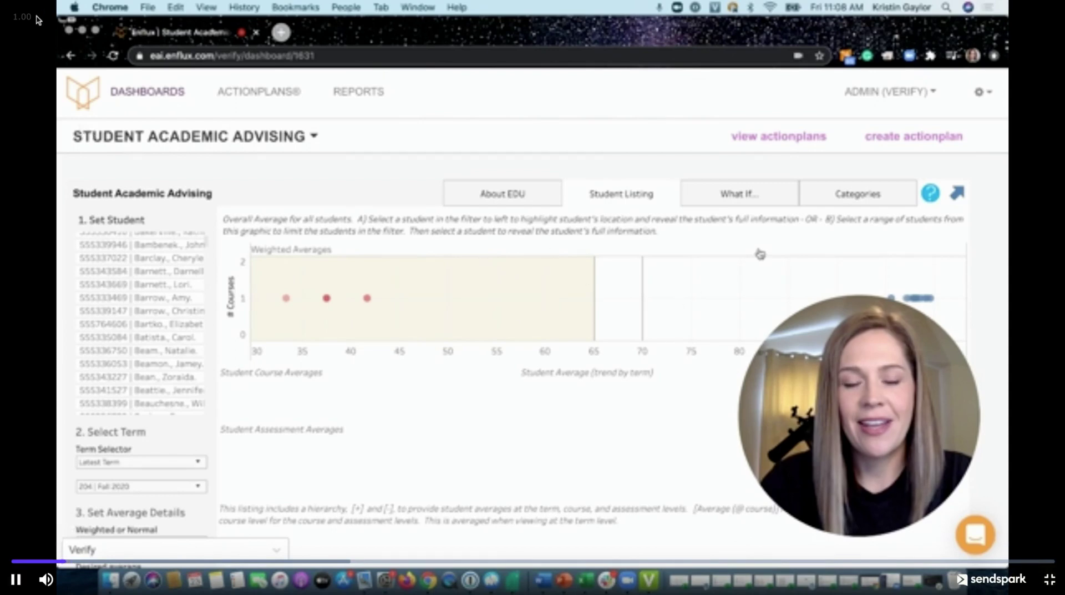
{"action": "left_click", "coordinate": [968, 508]}
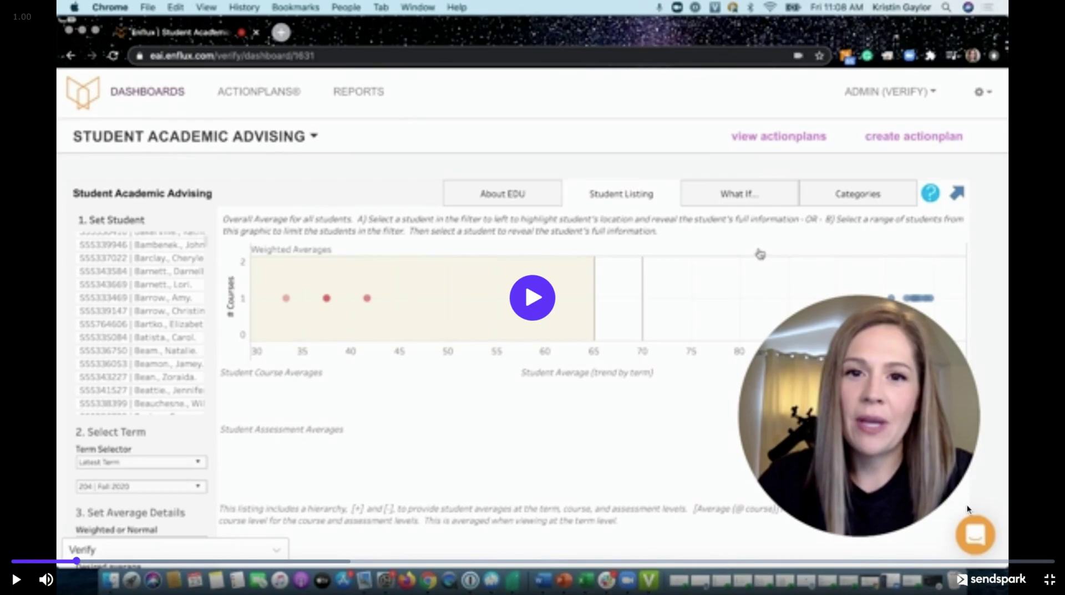
{"action": "left_click", "coordinate": [1046, 579]}
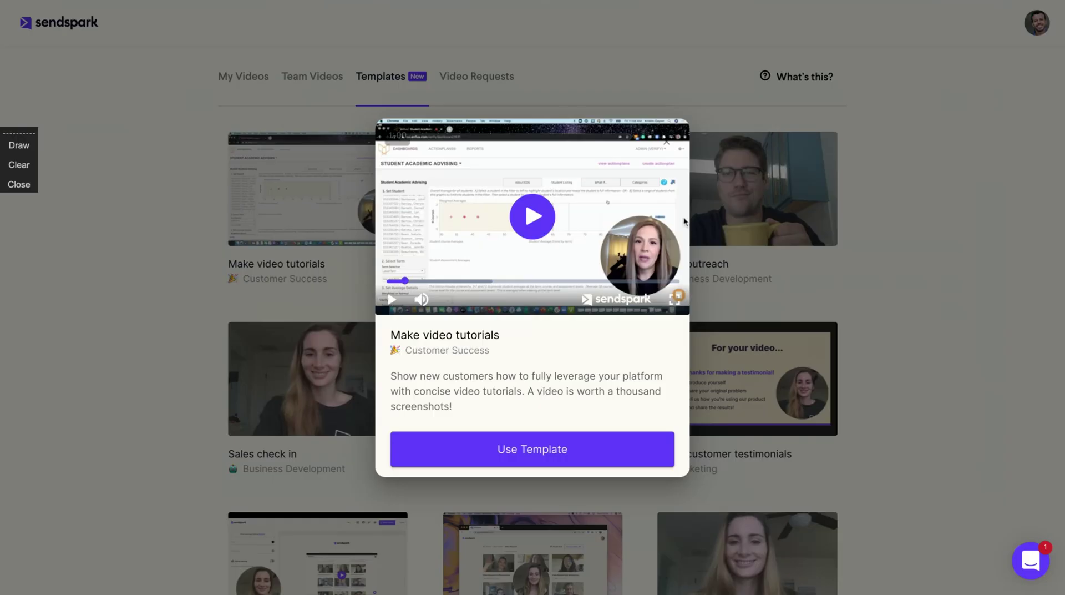
{"action": "left_click", "coordinate": [766, 257]}
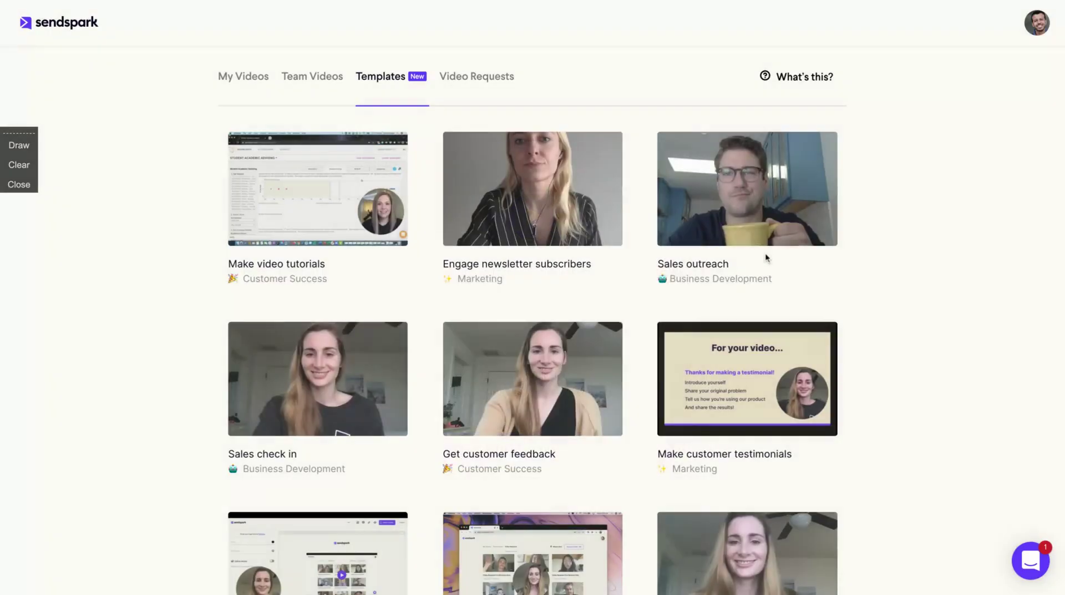
Check the My Videos and Team Videos sections and look through the whole template gallery.
{"action": "left_click", "coordinate": [318, 83]}
{"action": "left_click", "coordinate": [245, 76]}
{"action": "left_click", "coordinate": [312, 73]}
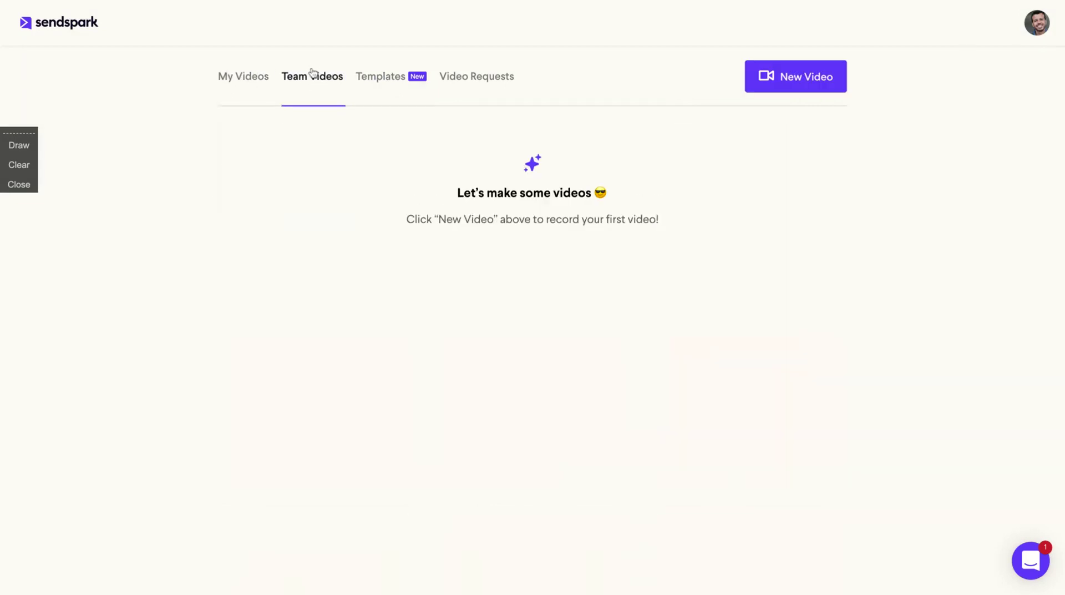
{"action": "left_click", "coordinate": [255, 65]}
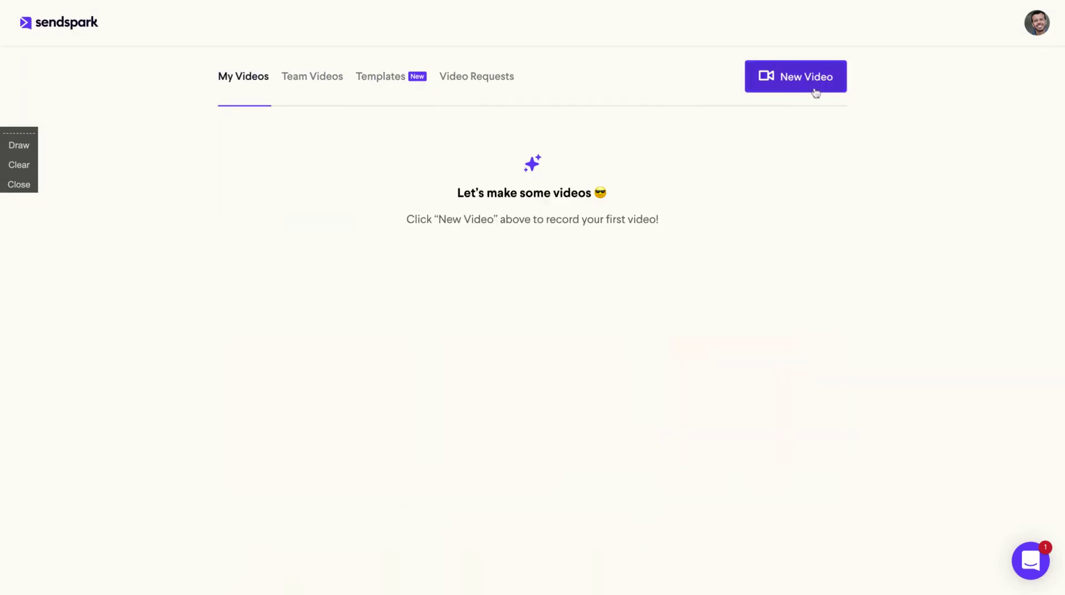
{"action": "left_click", "coordinate": [362, 79]}
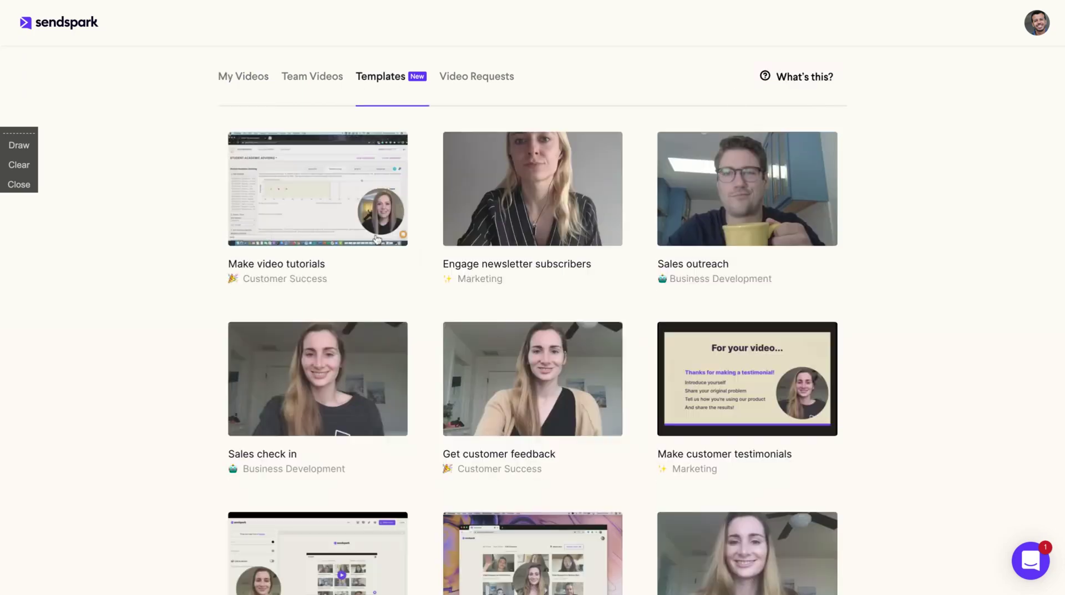
{"action": "scroll", "coordinate": [423, 320], "scroll_direction": "down", "scroll_amount": 3}
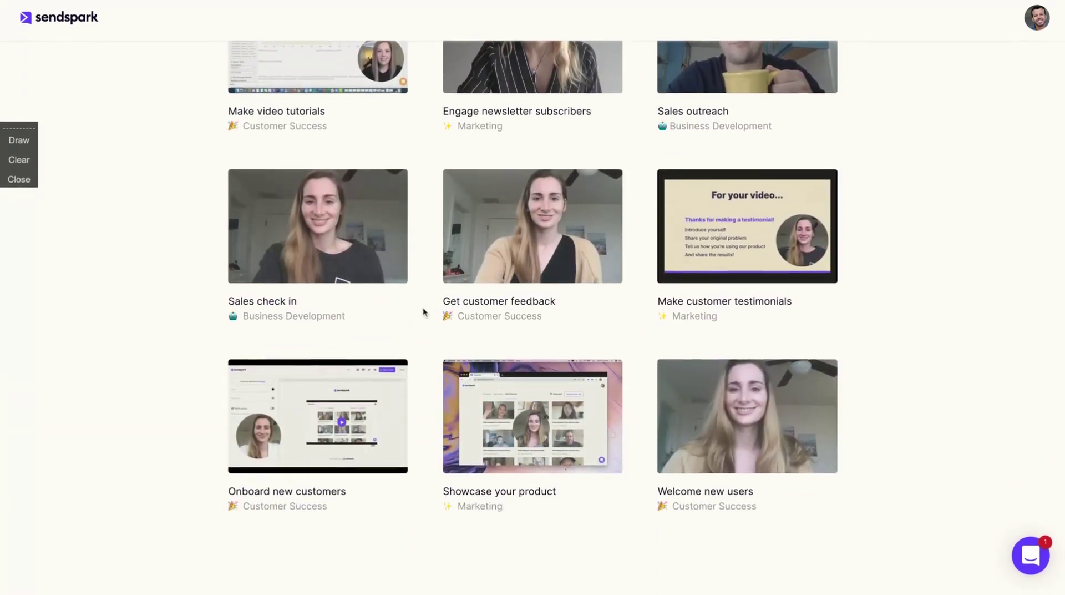
Open the "Make video tutorials" template in the video page editor and activate its message field.
{"action": "scroll", "coordinate": [423, 312], "scroll_direction": "up", "scroll_amount": 3}
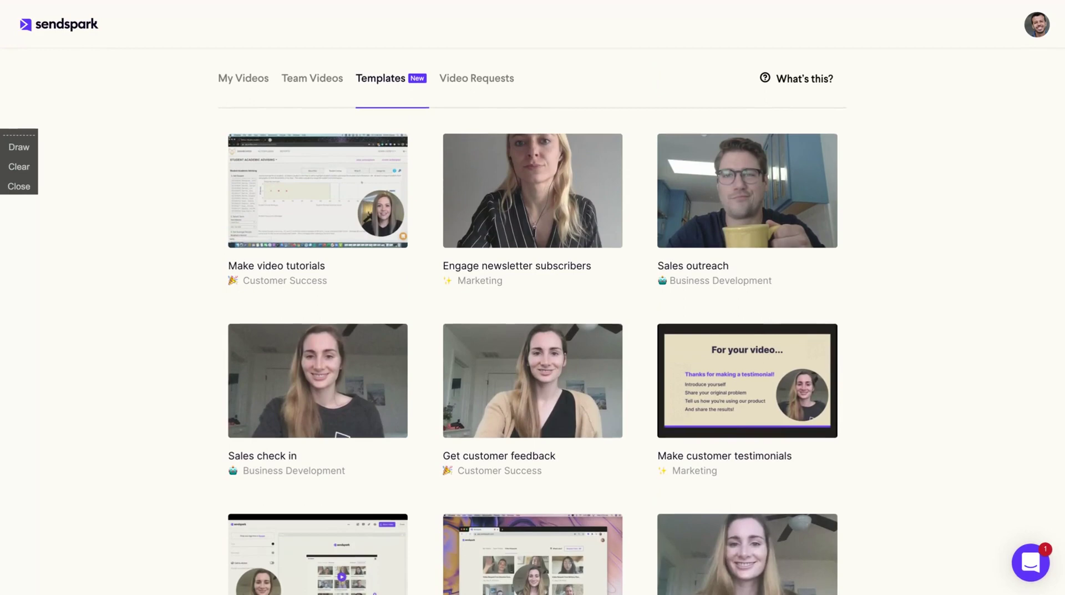
{"action": "mouse_move", "coordinate": [321, 228]}
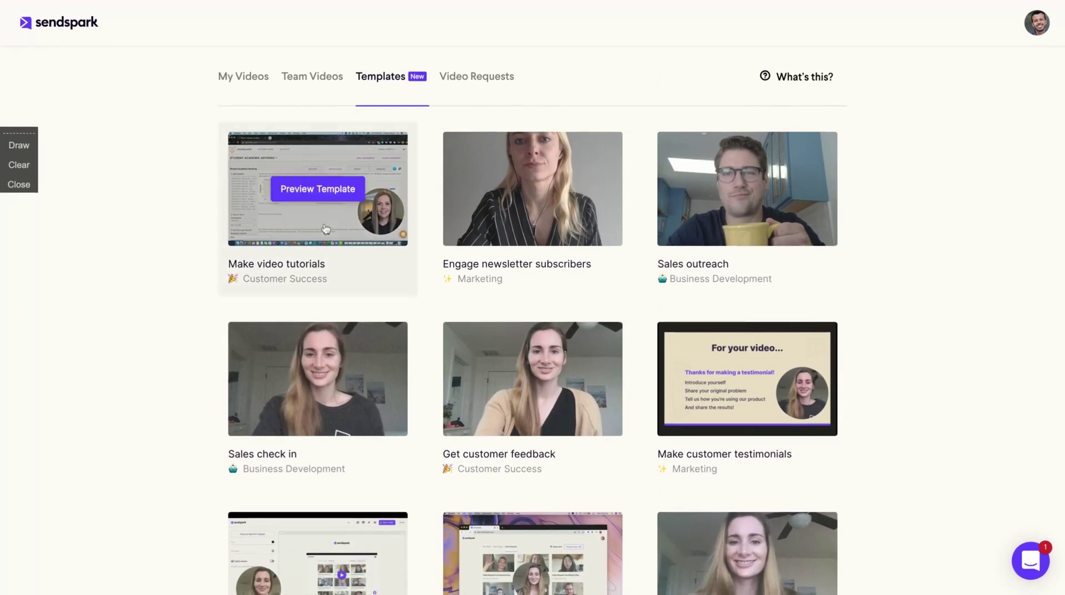
{"action": "left_click", "coordinate": [313, 191]}
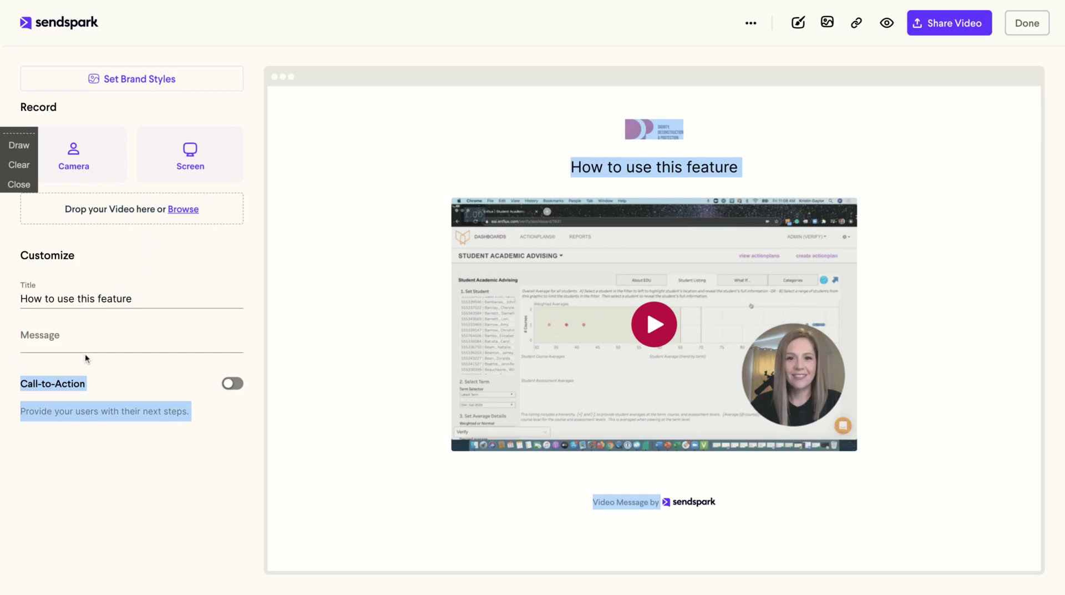
{"action": "left_click", "coordinate": [94, 343]}
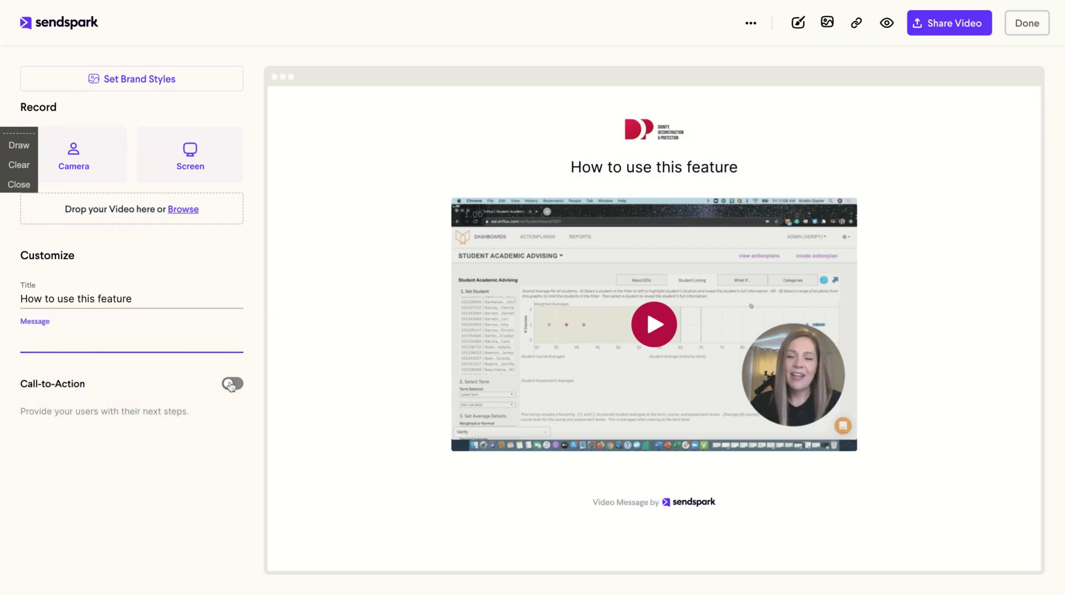
Enable the call-to-action on the video page and set its button text to "Get to Know My Online School!".
{"action": "left_click", "coordinate": [232, 384]}
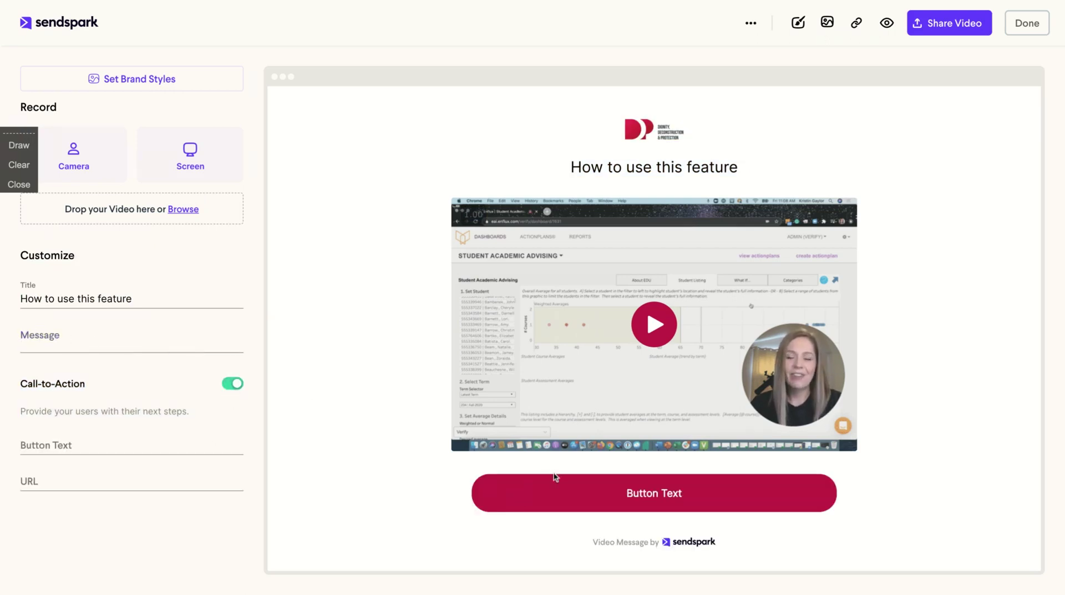
{"action": "left_click", "coordinate": [95, 442]}
{"action": "left_click", "coordinate": [47, 479]}
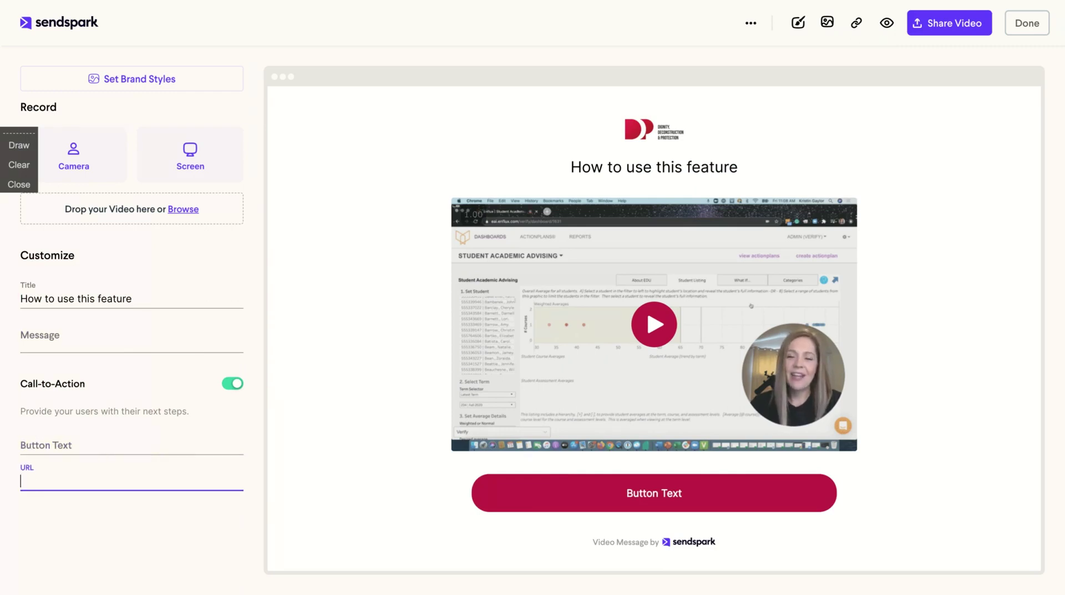
{"action": "left_click", "coordinate": [60, 442]}
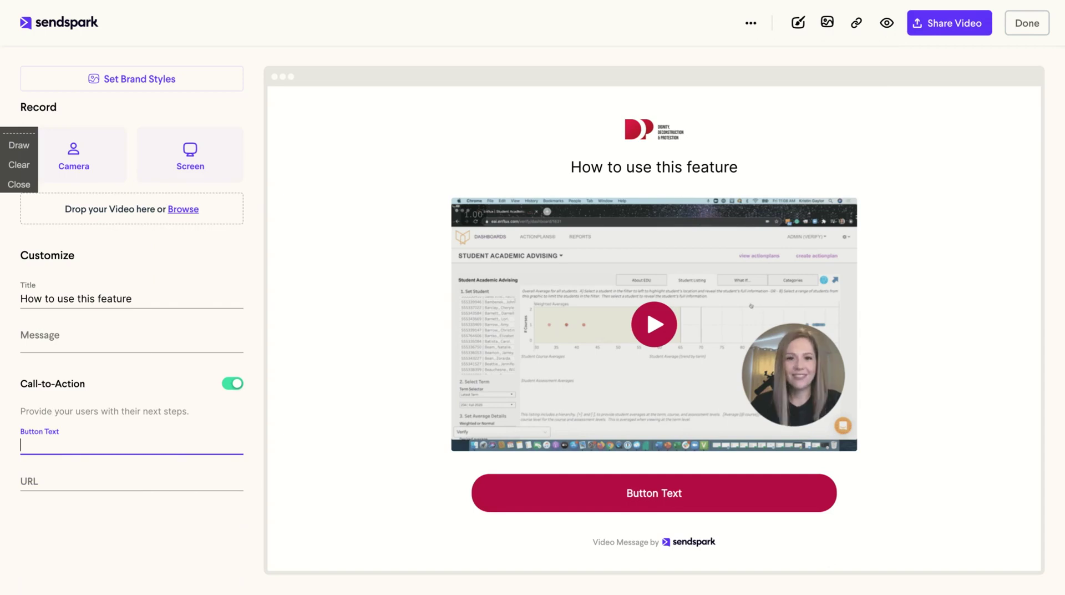
{"action": "type", "text": "Get "}
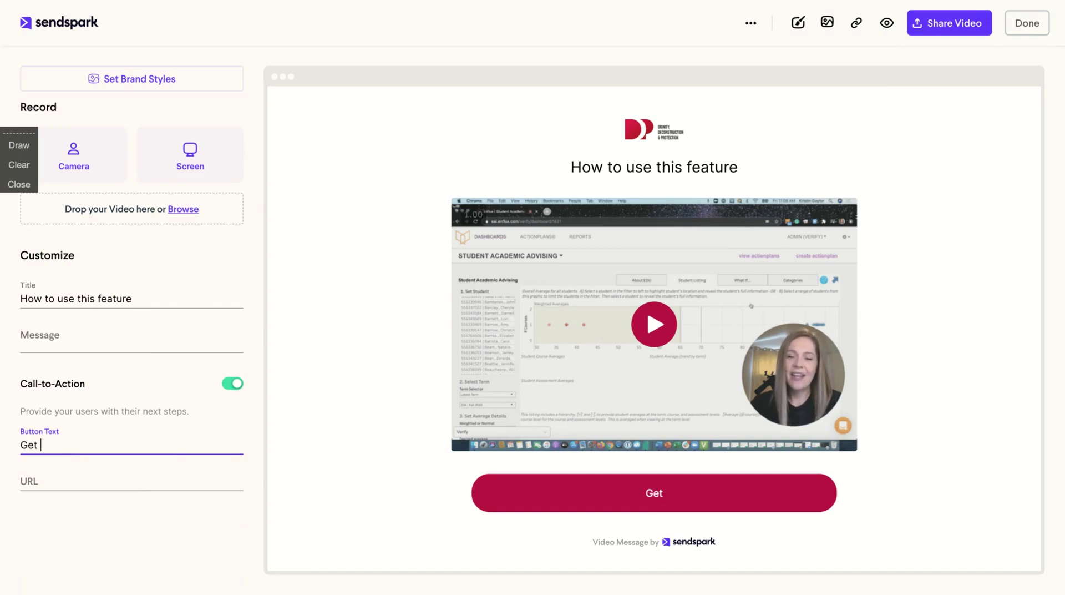
{"action": "type", "text": "to Know My "}
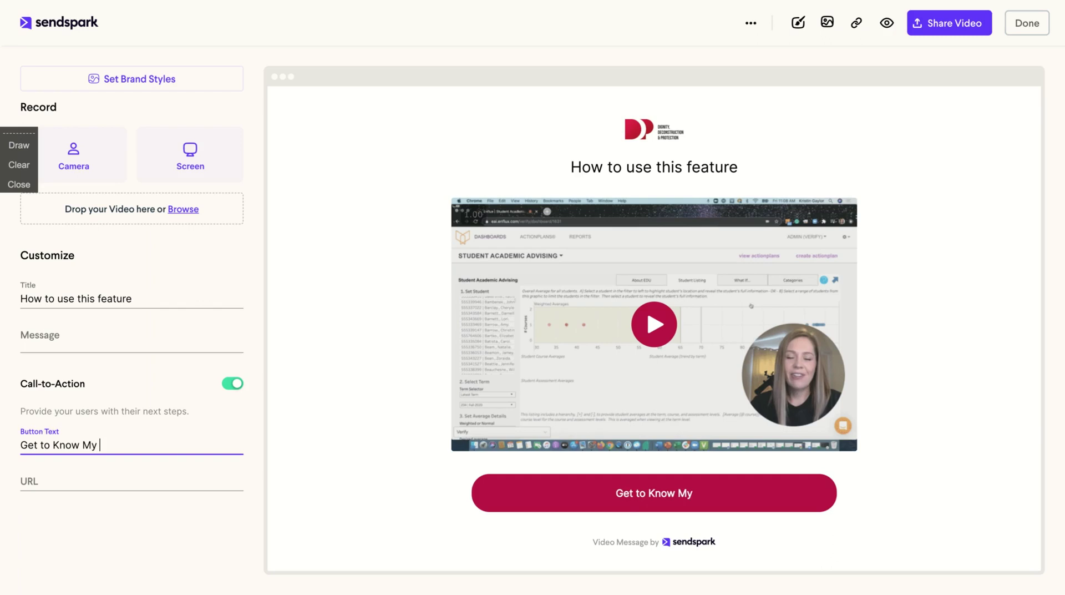
{"action": "type", "text": "Online Scho"}
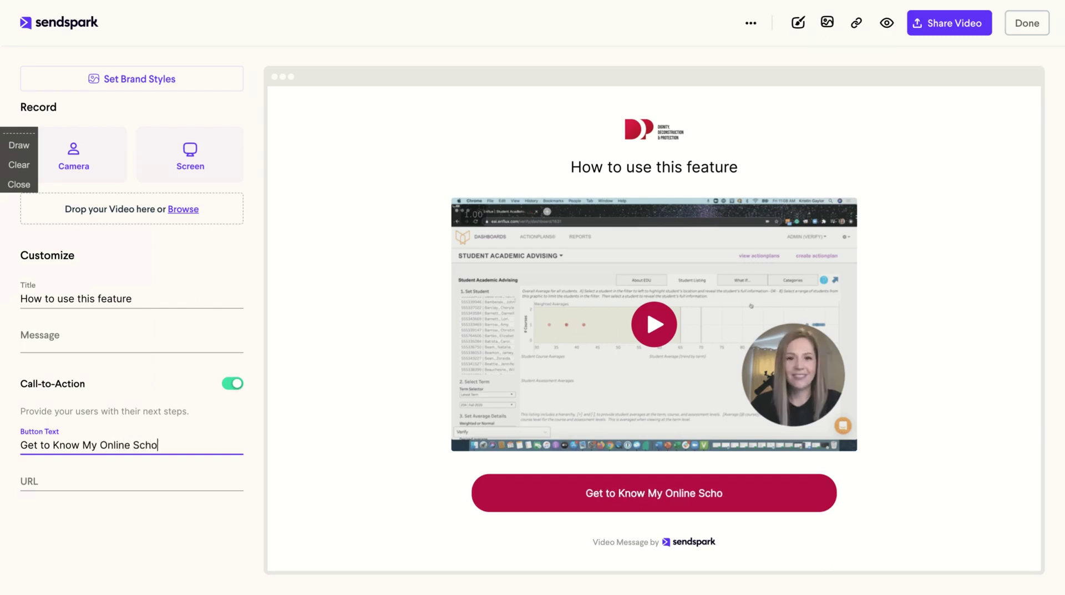
{"action": "type", "text": "ol!"}
{"action": "left_click", "coordinate": [57, 480]}
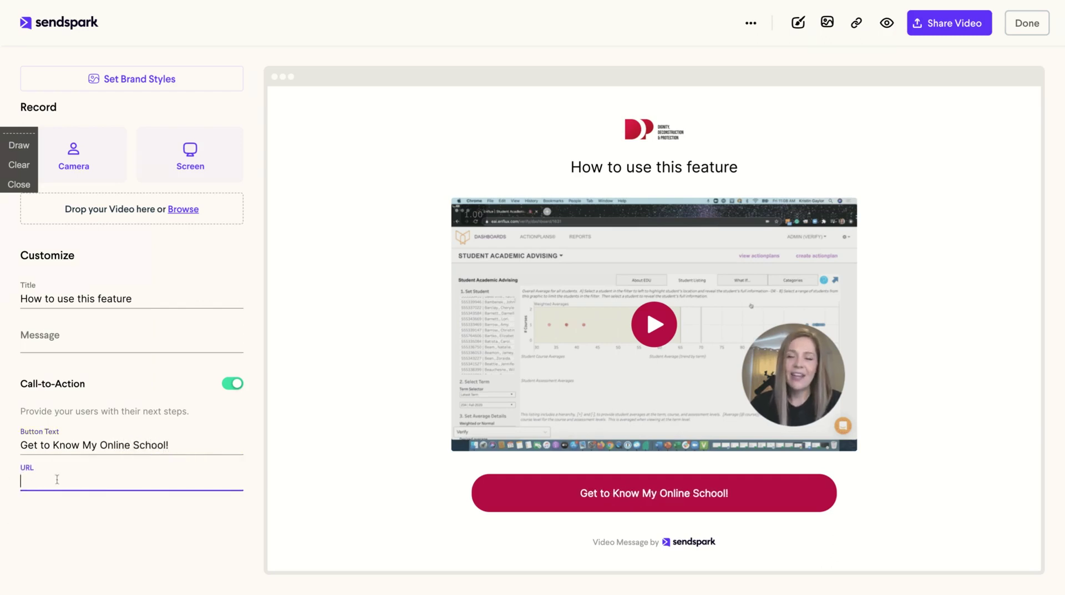
{"action": "type", "text": "https://"}
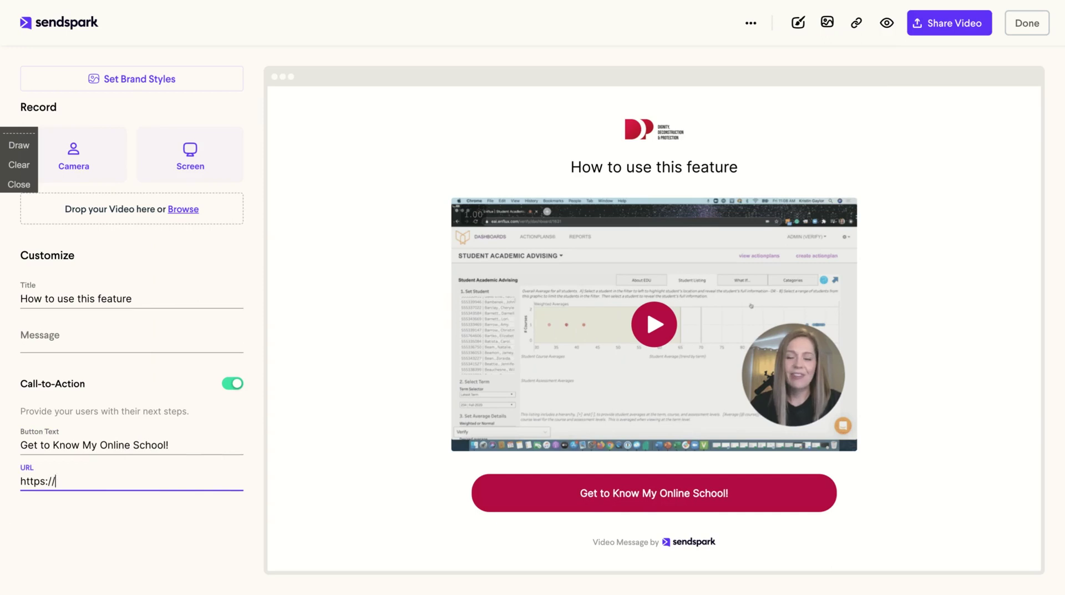
{"action": "type", "text": "direitonovo.com"}
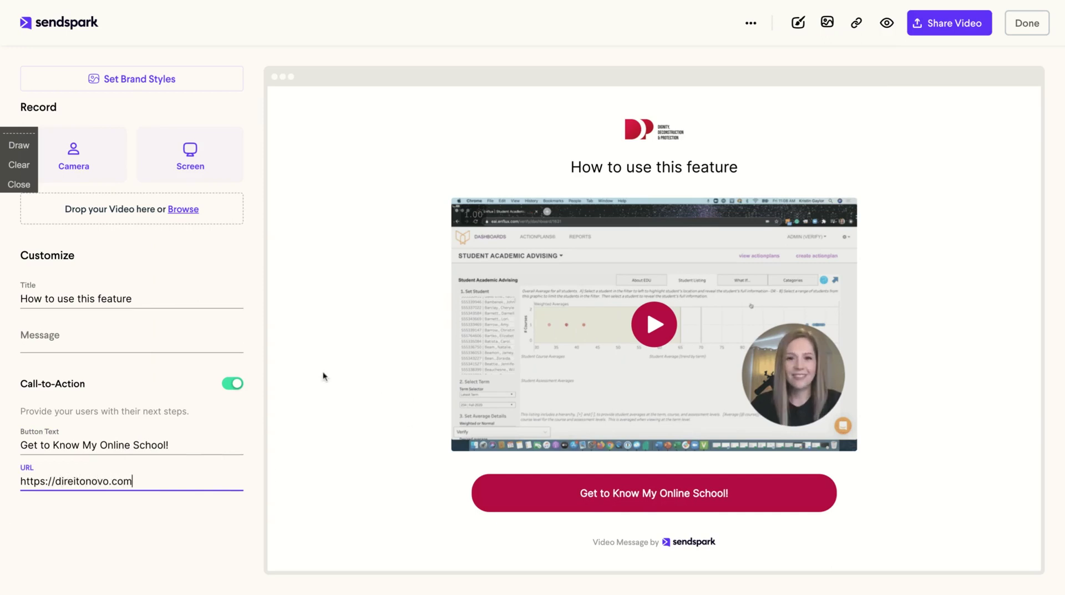
{"action": "left_click", "coordinate": [284, 372]}
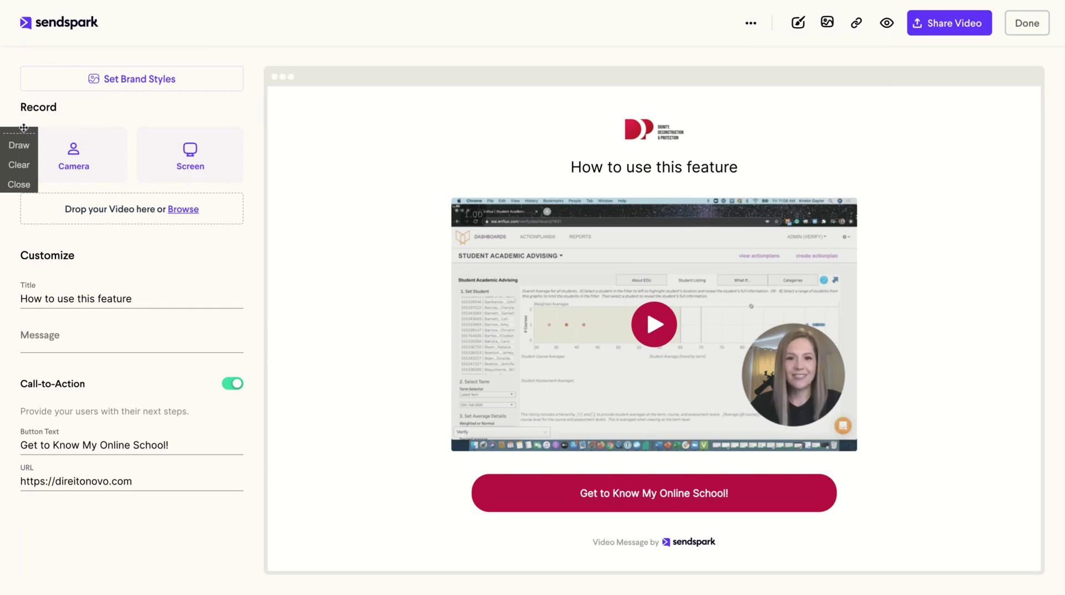
Check the dialog for choosing an existing video file and the global brand styles, closing both without changes.
{"action": "left_click_drag", "start_coordinate": [23, 128], "coordinate": [23, 244]}
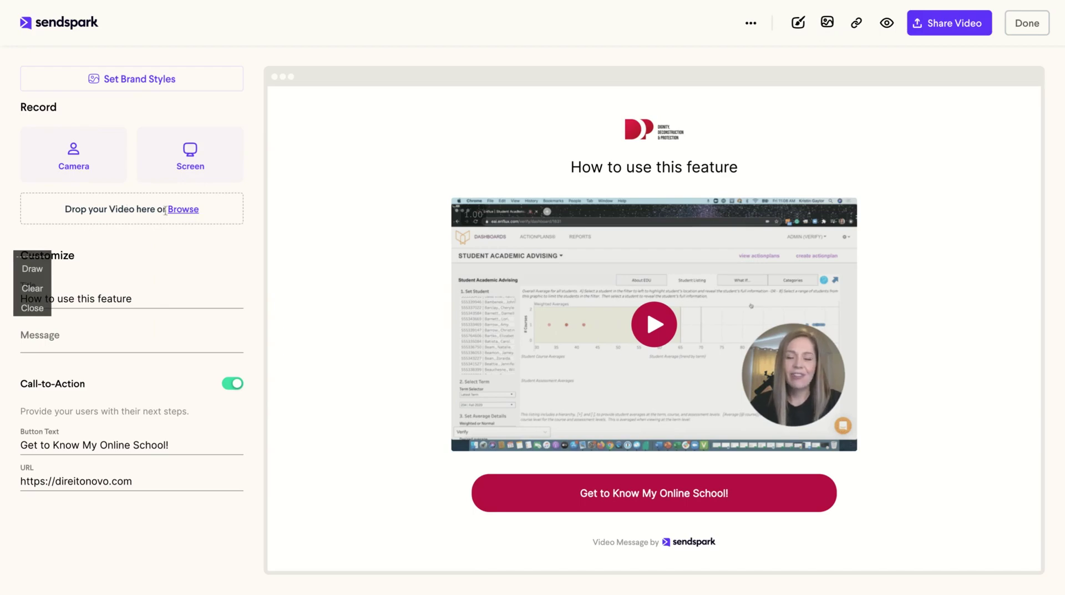
{"action": "left_click", "coordinate": [183, 212]}
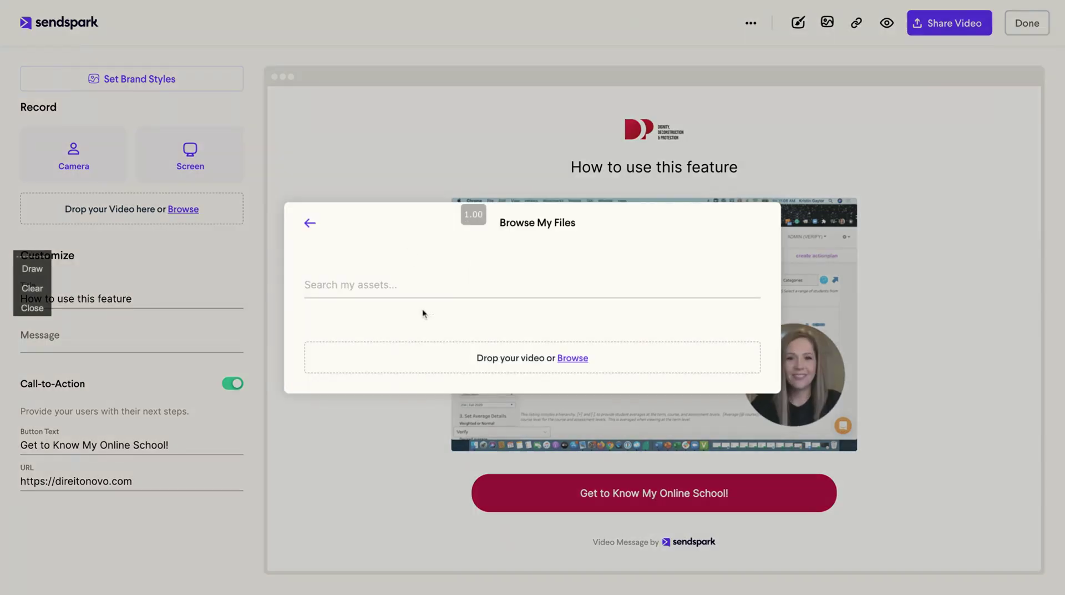
{"action": "left_click", "coordinate": [442, 131]}
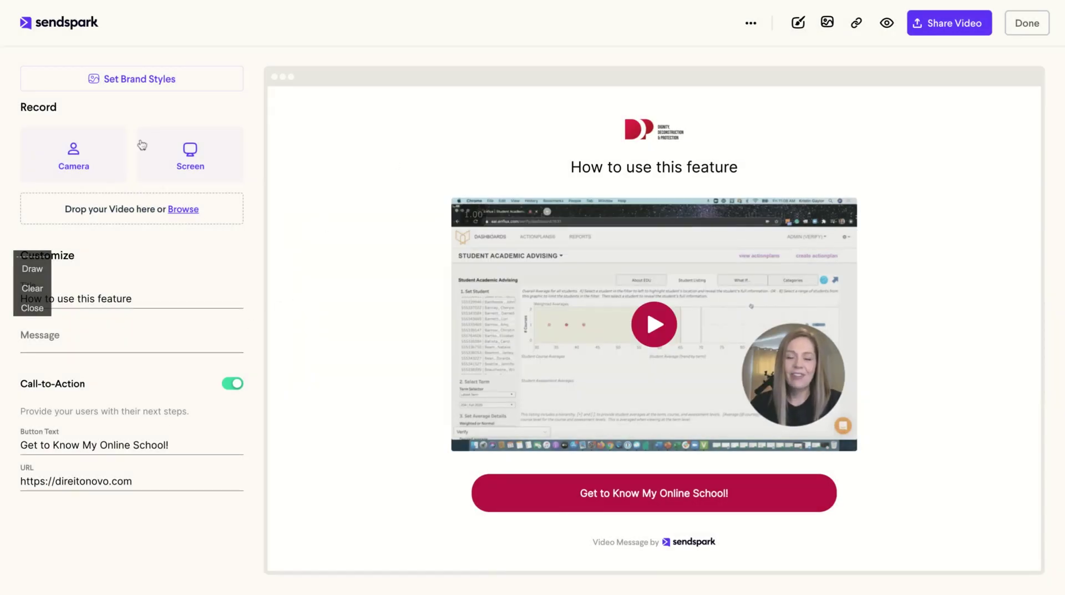
{"action": "left_click", "coordinate": [123, 91]}
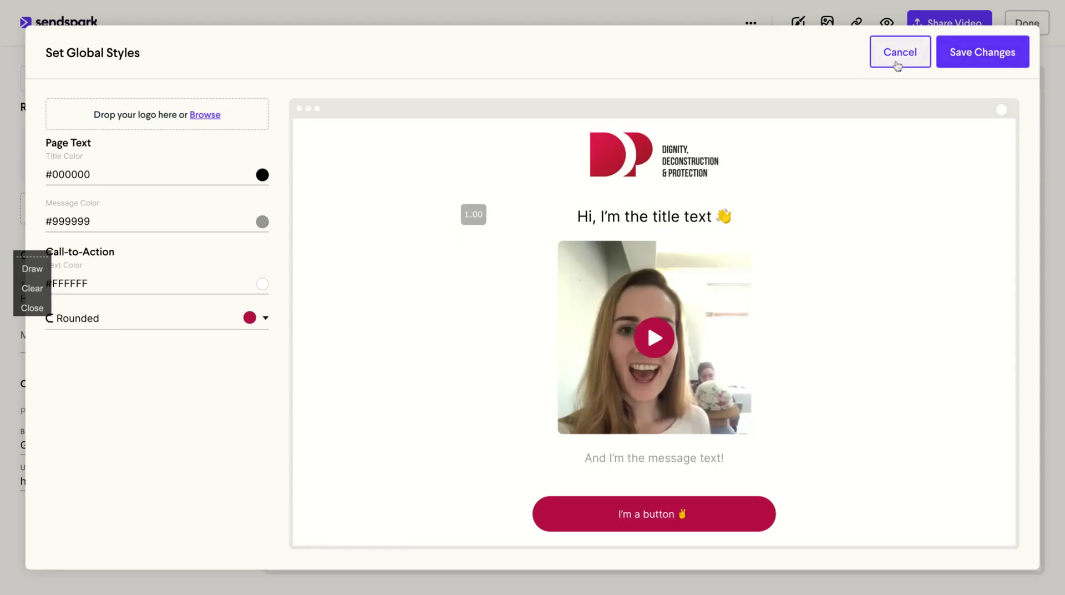
{"action": "left_click", "coordinate": [893, 54]}
Copy the video link, view the shared page, play its video briefly and pause it, and return to the editor.
{"action": "mouse_move", "coordinate": [828, 25]}
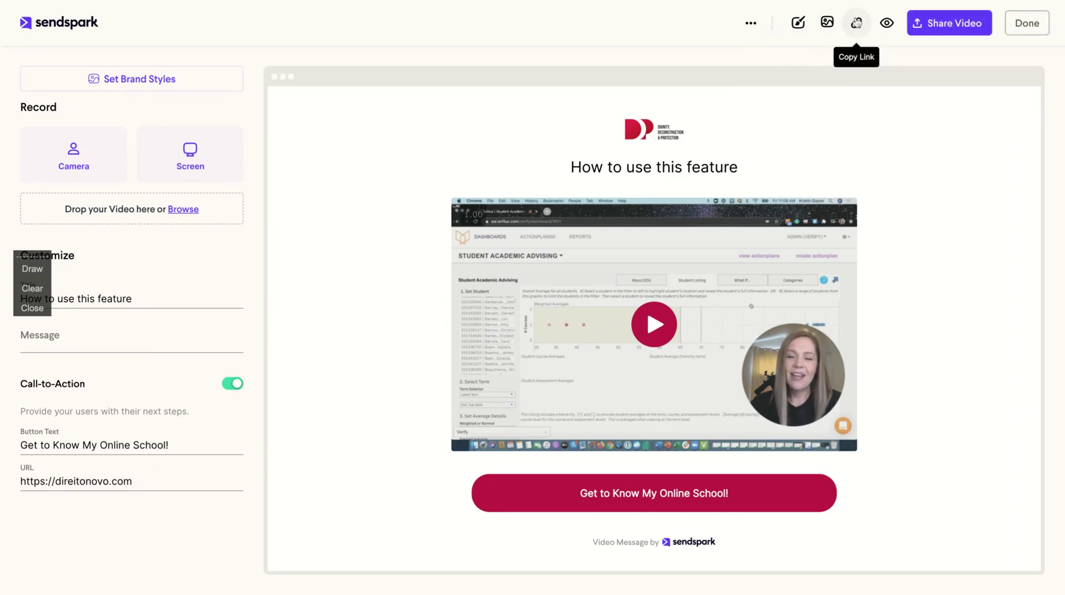
{"action": "left_click", "coordinate": [857, 22]}
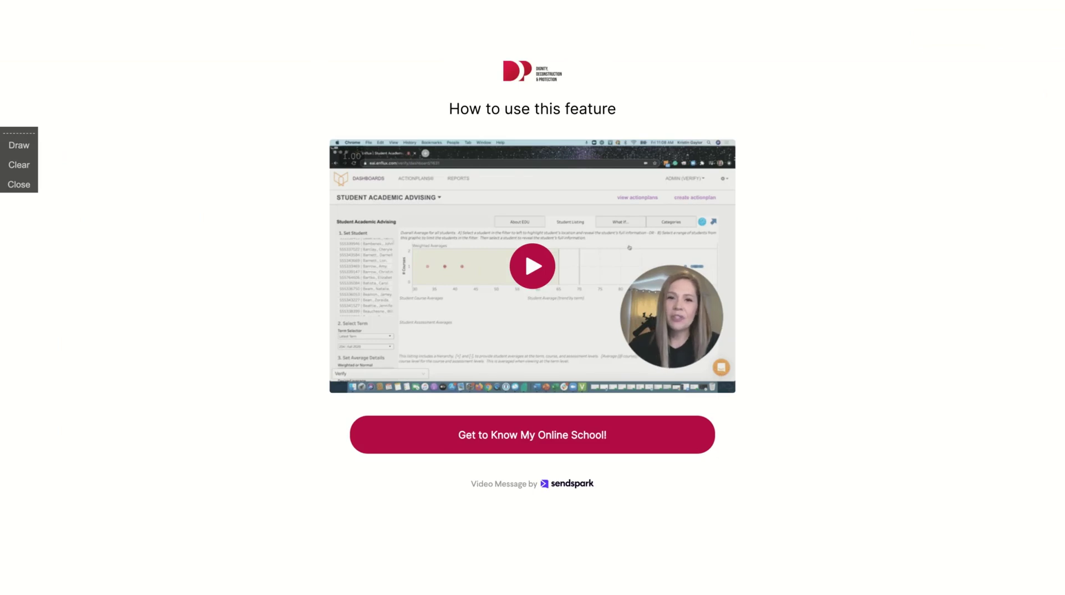
{"action": "left_click", "coordinate": [522, 252]}
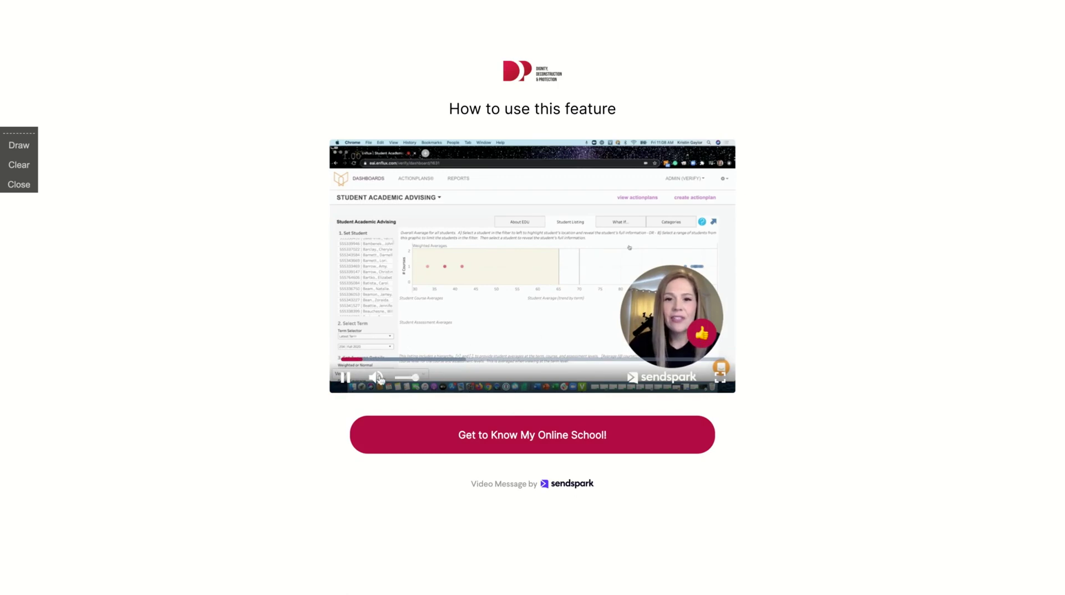
{"action": "left_click", "coordinate": [344, 377]}
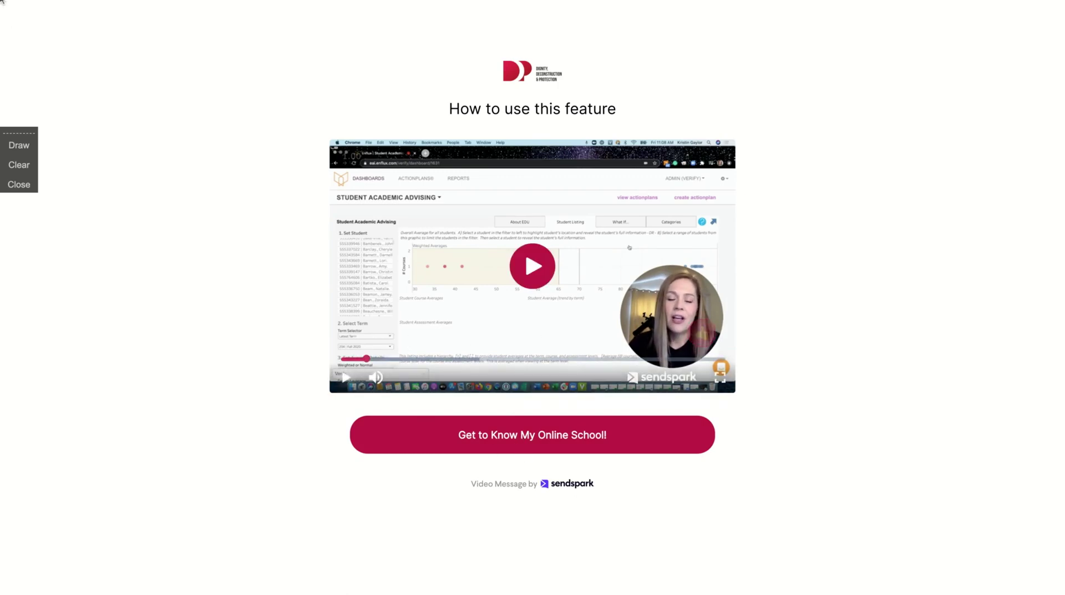
{"action": "key", "text": "Escape"}
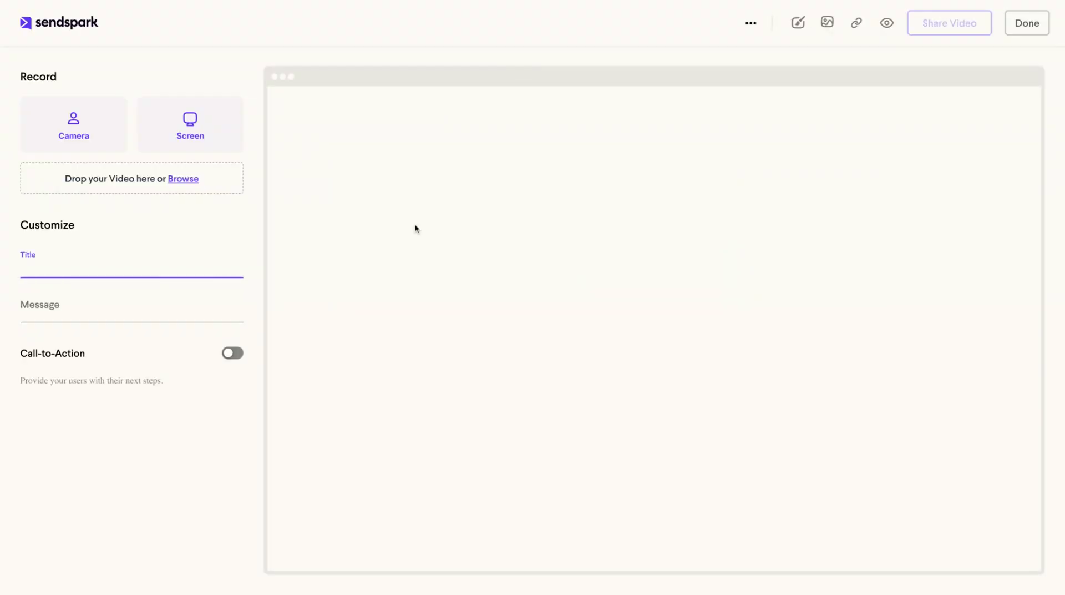
Try a different video frame for the thumbnail and move the frame selection back near the start.
{"action": "left_click", "coordinate": [799, 25]}
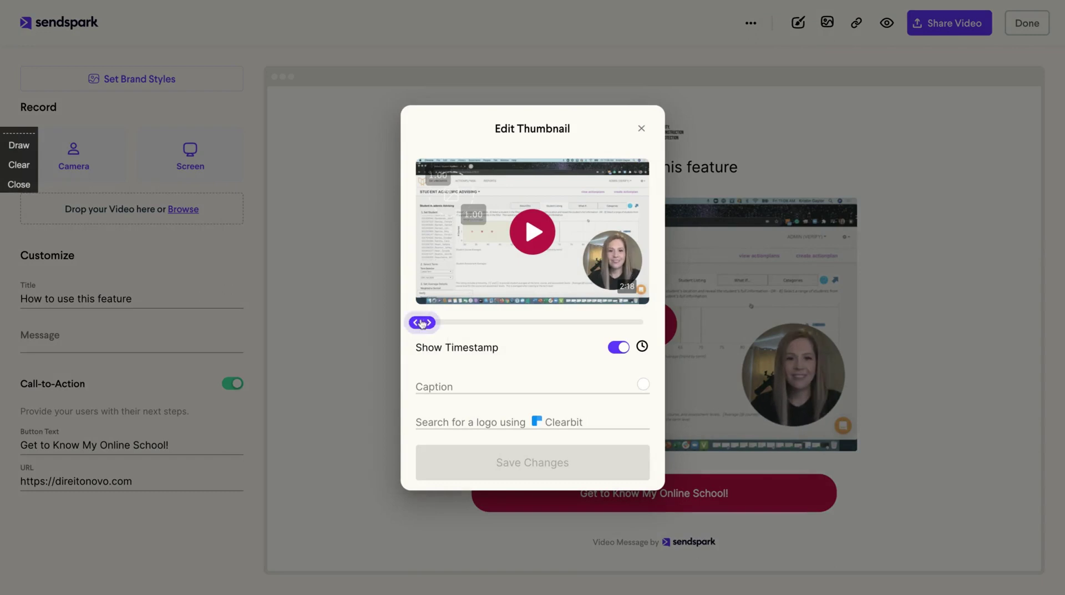
{"action": "left_click_drag", "start_coordinate": [422, 323], "coordinate": [478, 322]}
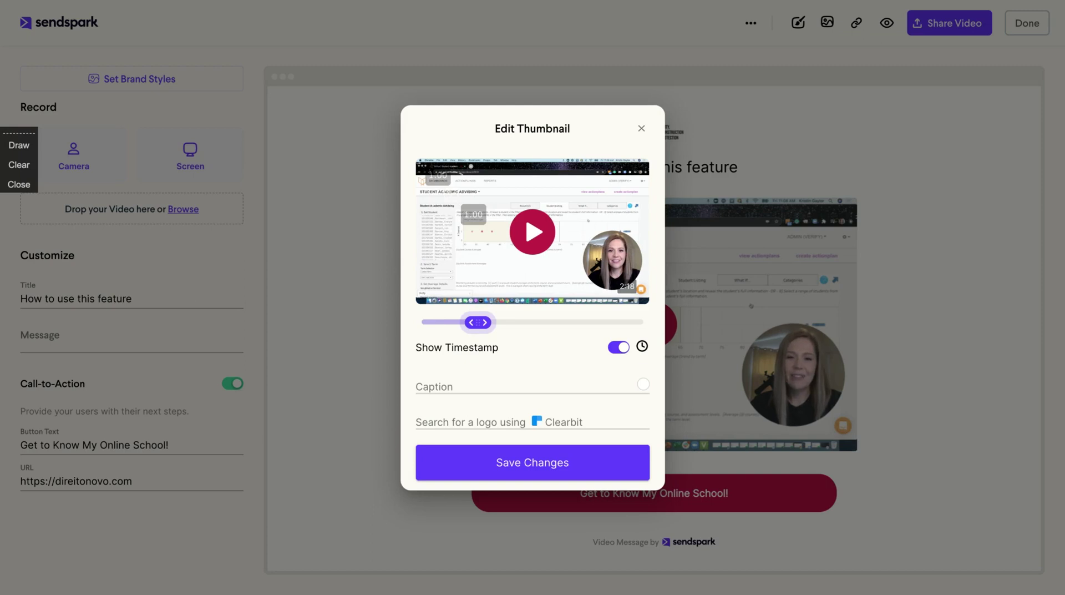
{"action": "left_click_drag", "start_coordinate": [477, 323], "coordinate": [430, 322]}
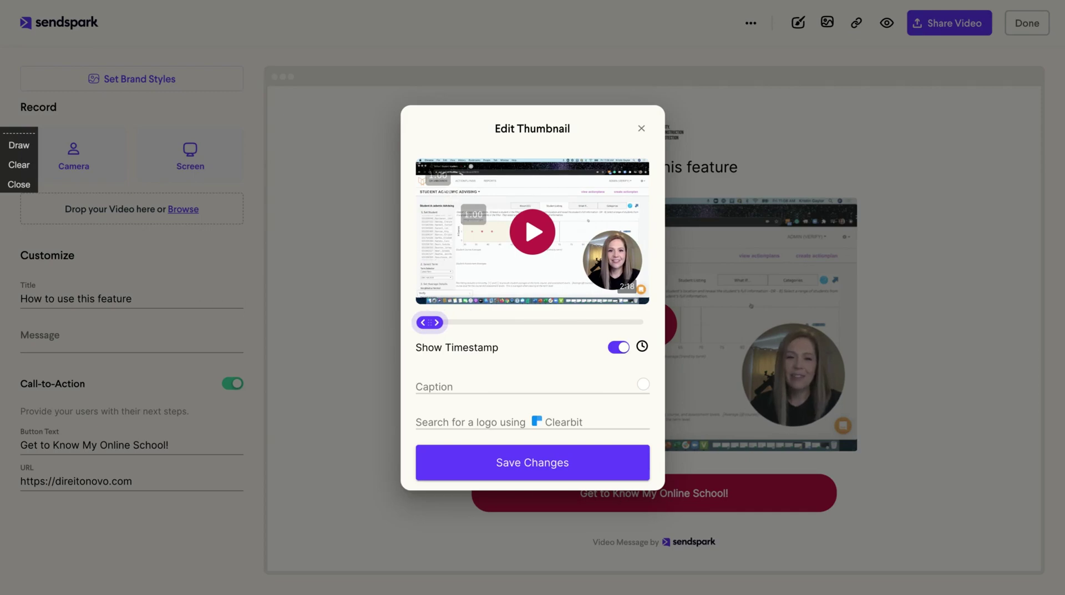
Try the thumbnail caption "Captions" in dark blue #23185C, and close the thumbnail editor without saving.
{"action": "left_click", "coordinate": [467, 418]}
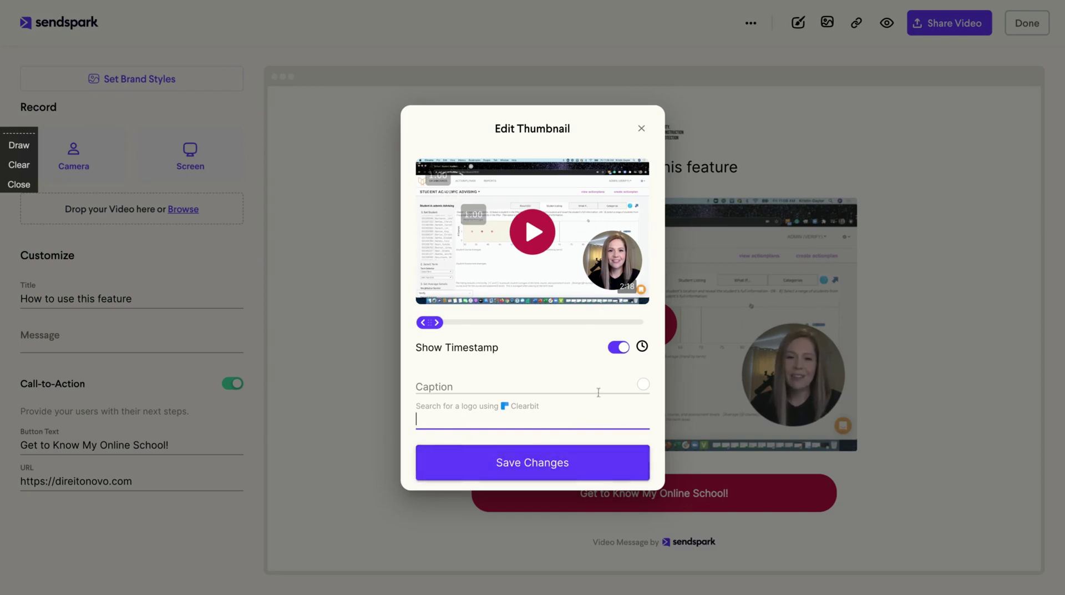
{"action": "left_click", "coordinate": [643, 385]}
{"action": "left_click", "coordinate": [551, 388]}
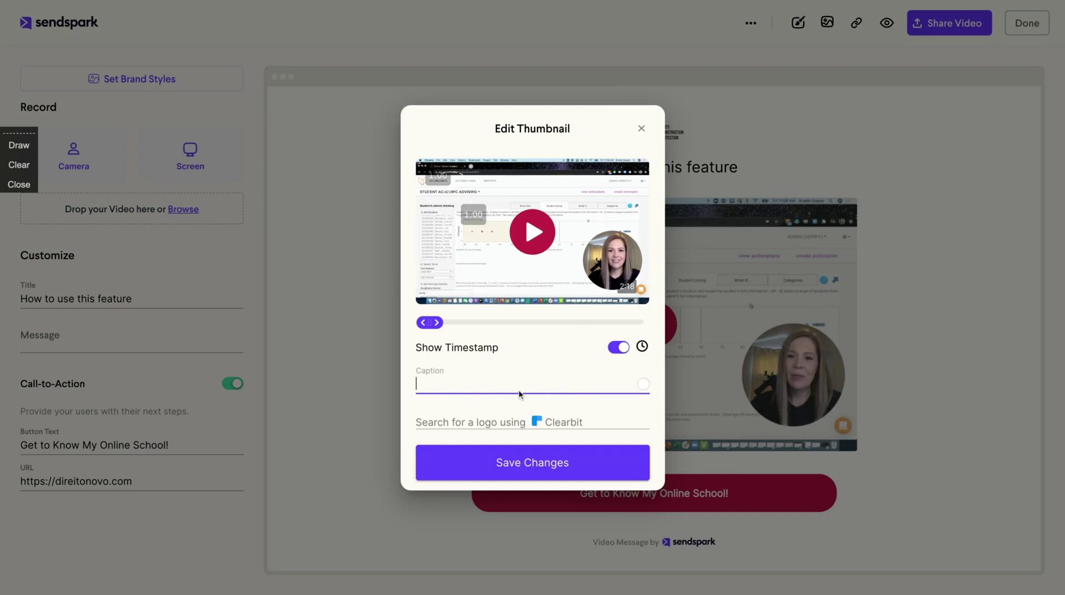
{"action": "type", "text": "Captions"}
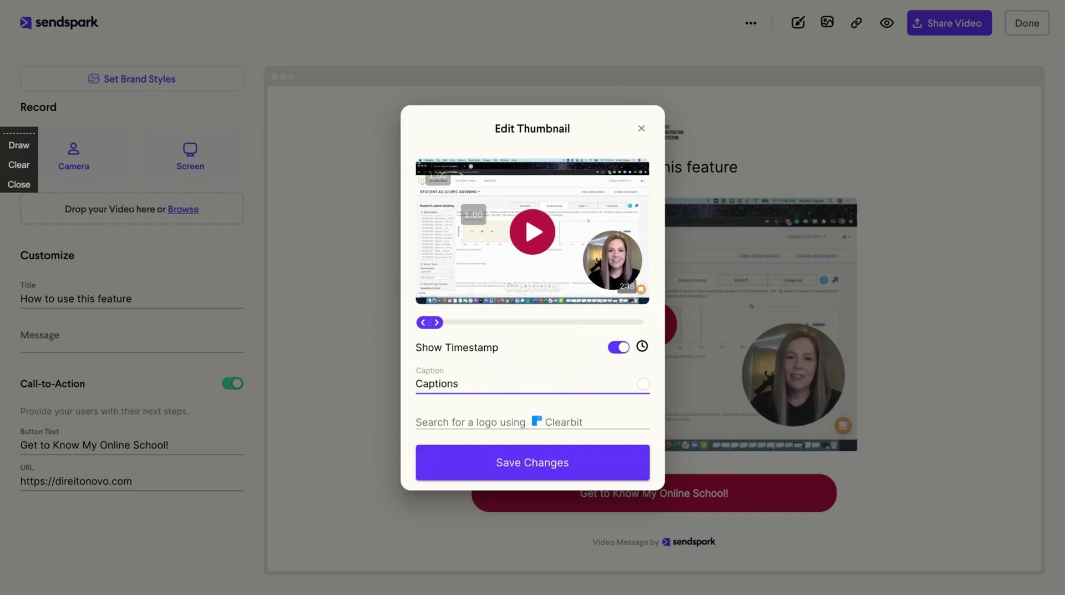
{"action": "left_click", "coordinate": [644, 383]}
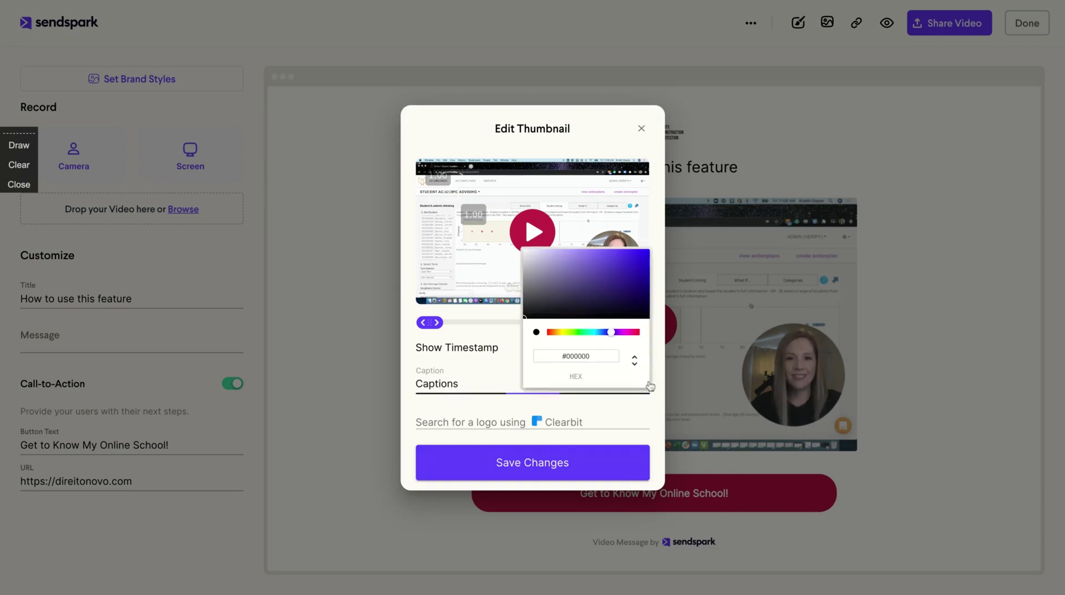
{"action": "left_click", "coordinate": [615, 293]}
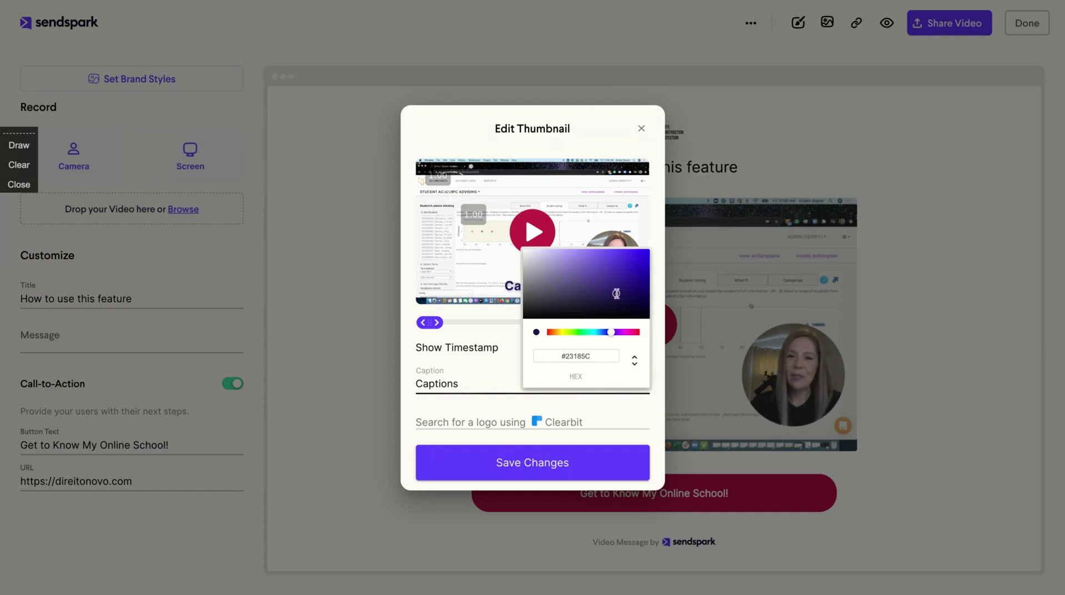
{"action": "left_click", "coordinate": [456, 398]}
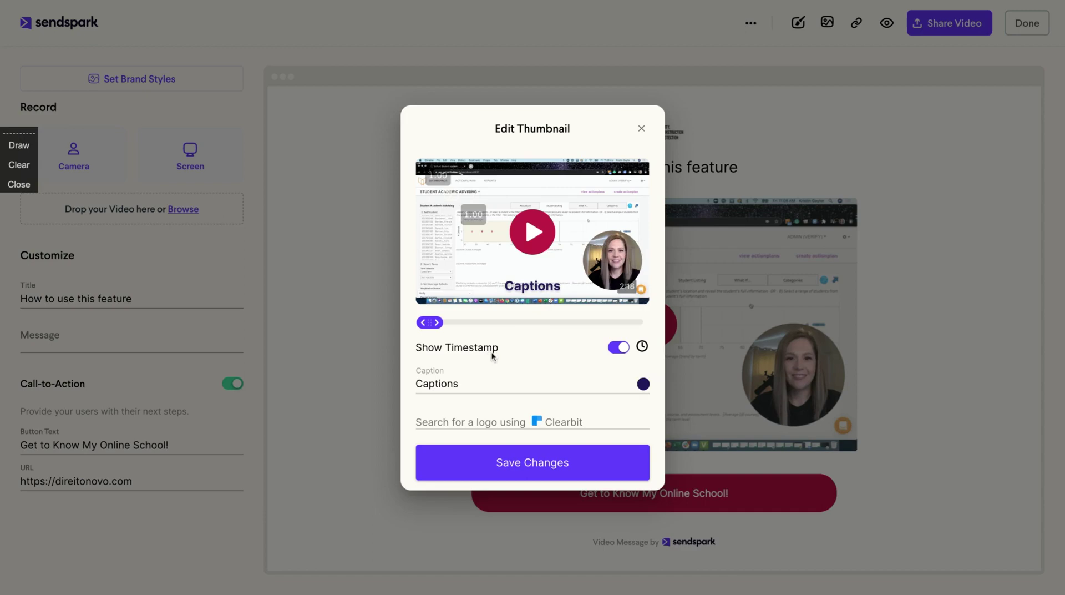
{"action": "left_click", "coordinate": [641, 129]}
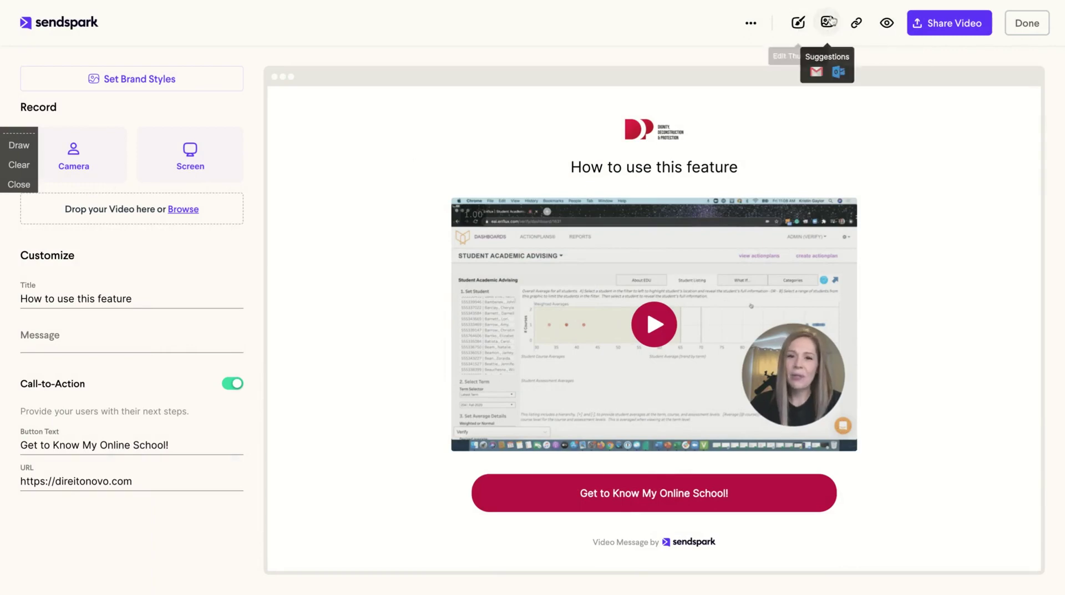
Try the thumbnail option suggested for Gmail and Outlook, and preview the video's share page.
{"action": "left_click", "coordinate": [832, 21]}
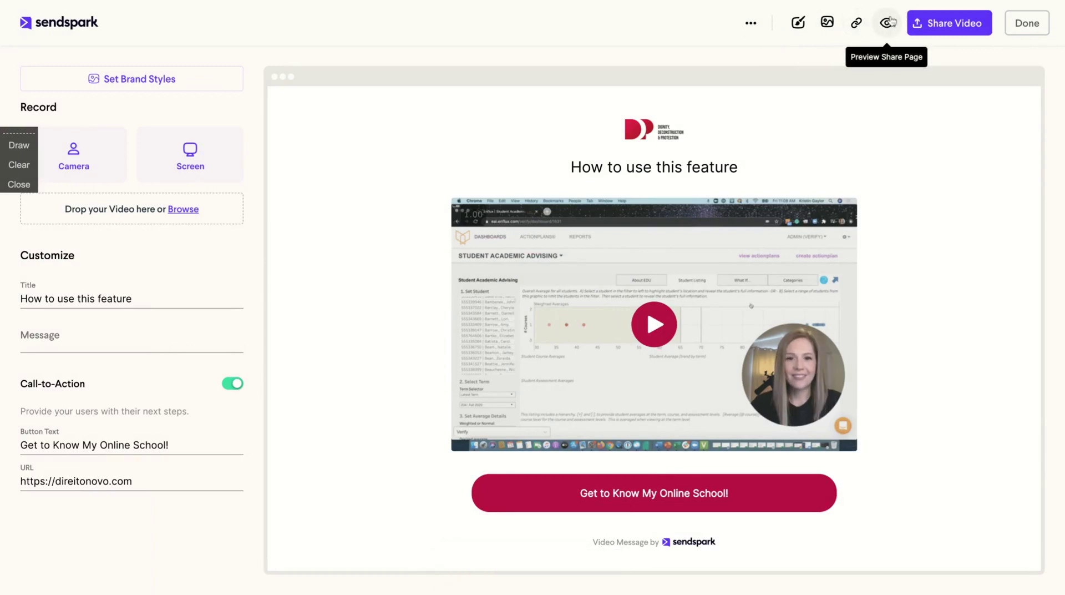
{"action": "left_click", "coordinate": [888, 22]}
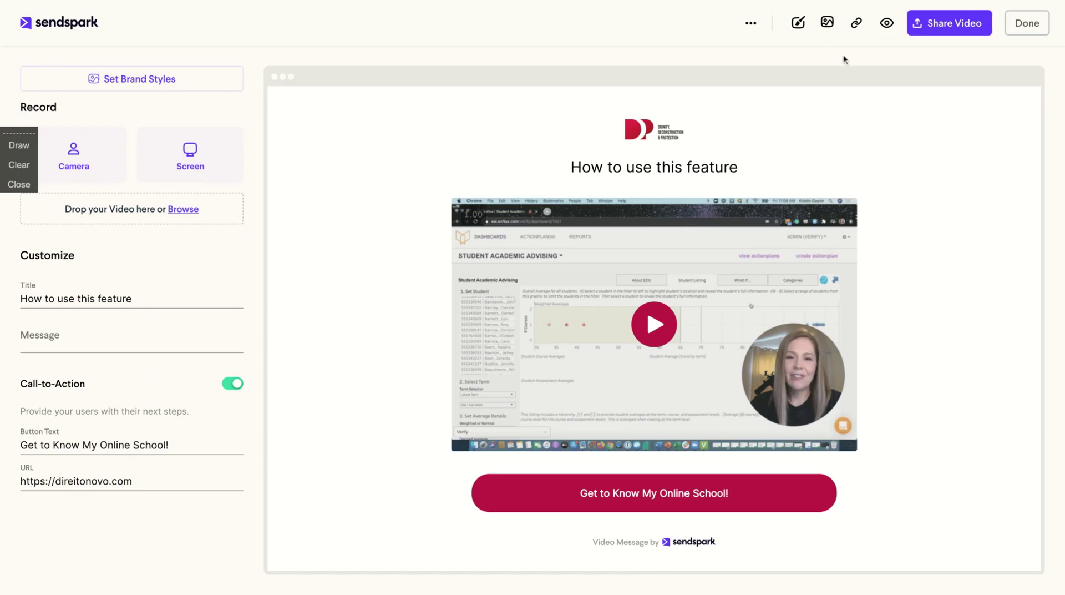
Open the video's sharing options and examine link sharing and the embed codes for email and website.
{"action": "left_click", "coordinate": [935, 23]}
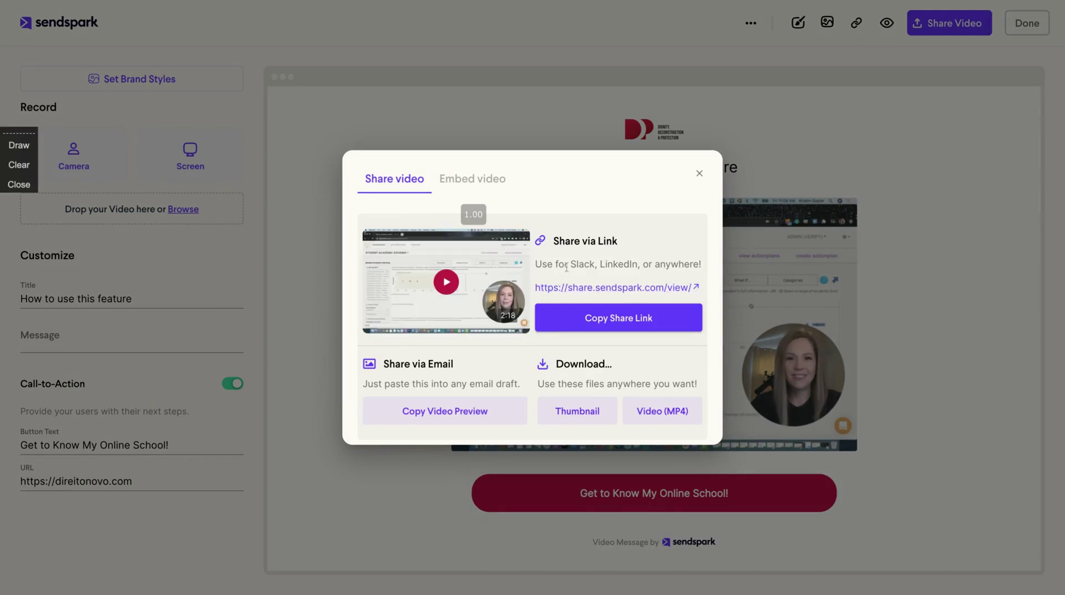
{"action": "left_click_drag", "start_coordinate": [568, 265], "coordinate": [607, 264]}
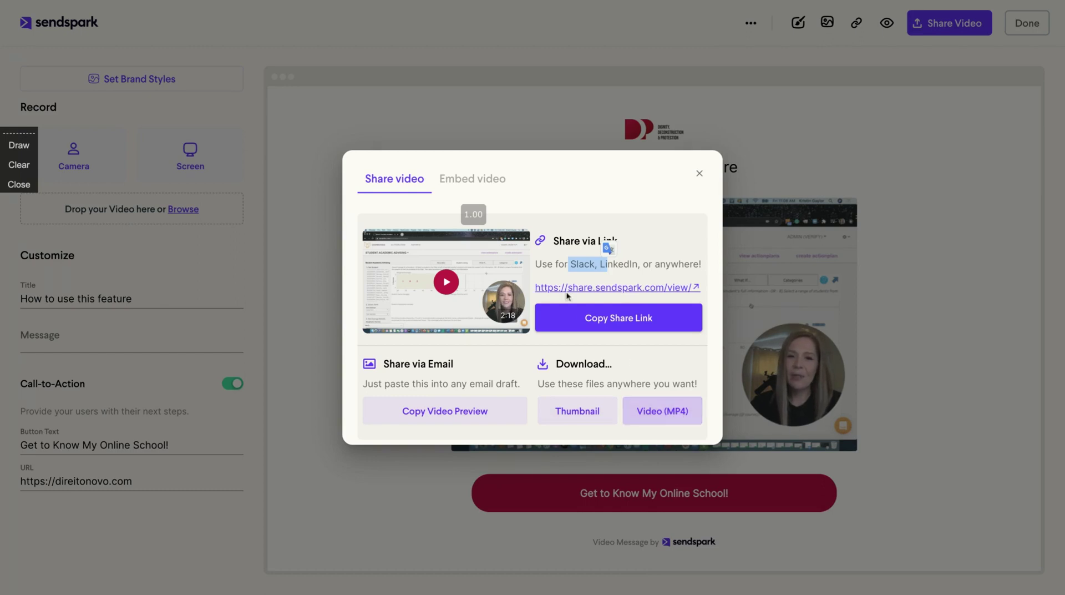
{"action": "left_click", "coordinate": [496, 179]}
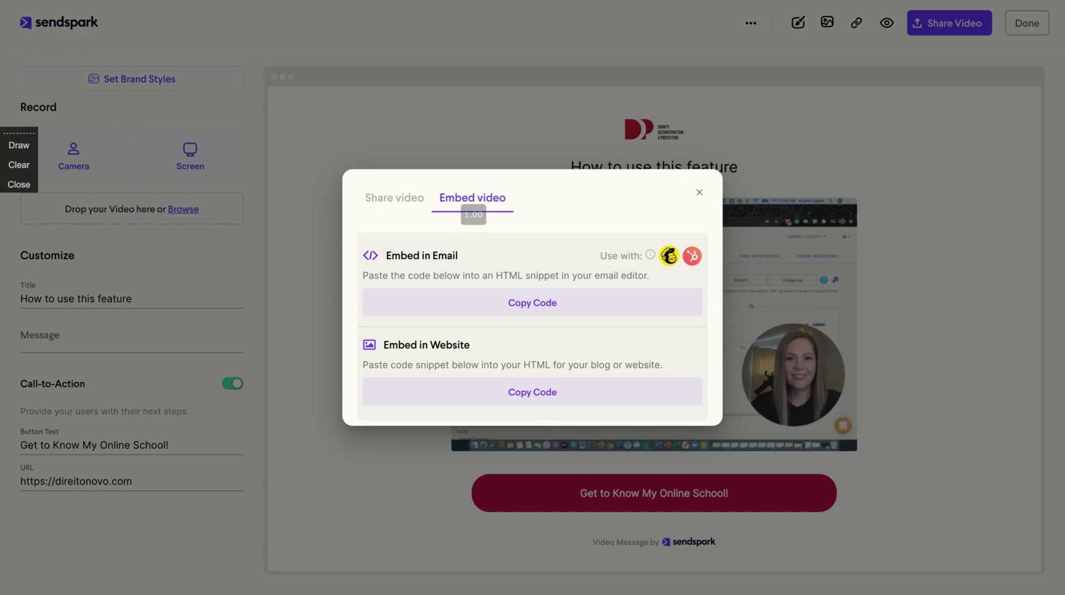
{"action": "left_click", "coordinate": [520, 311]}
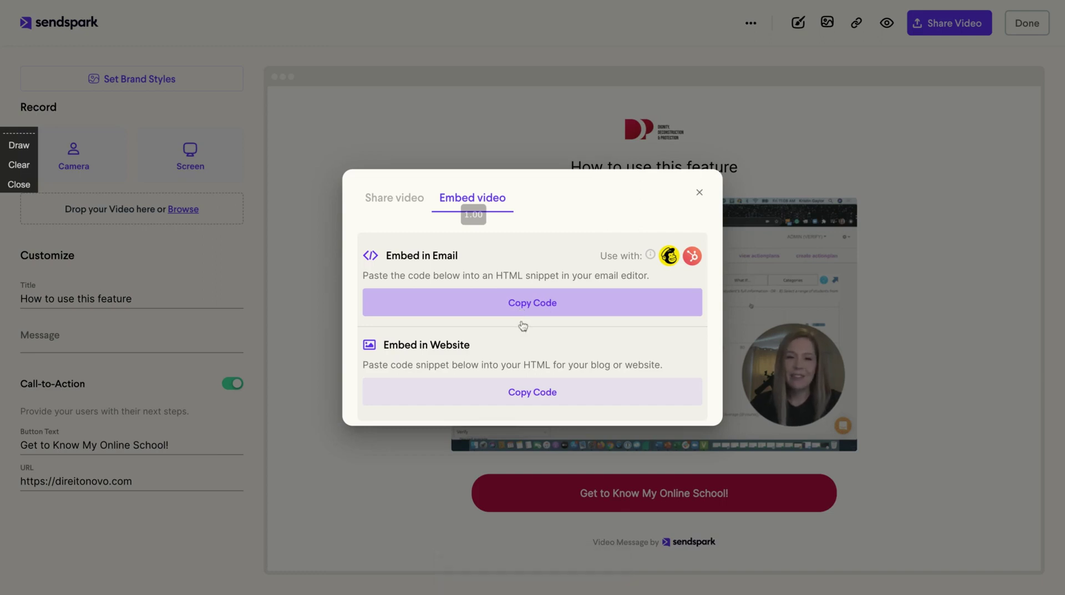
{"action": "left_click", "coordinate": [533, 392]}
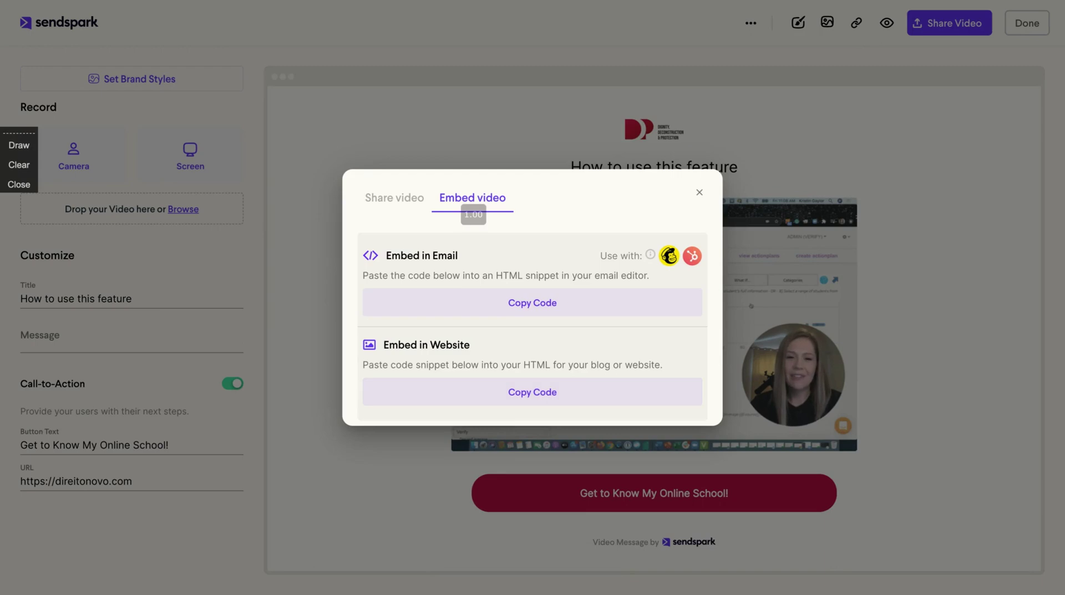
Copy the video preview for email, paste it into the body of a new message in Gmail, and dismiss the Smart Paste tip.
{"action": "left_click", "coordinate": [393, 207]}
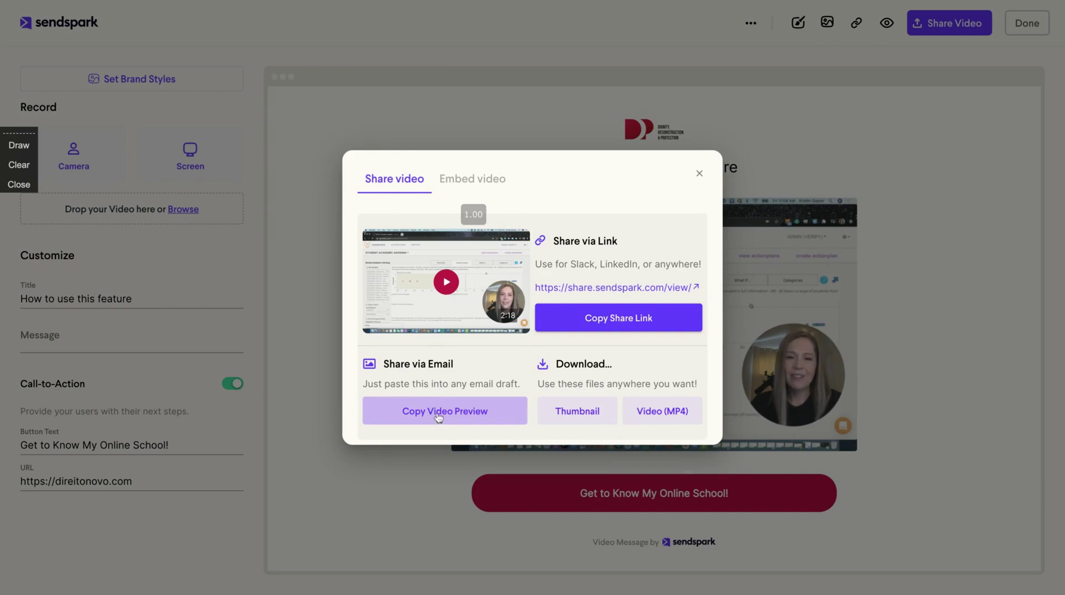
{"action": "left_click", "coordinate": [409, 424]}
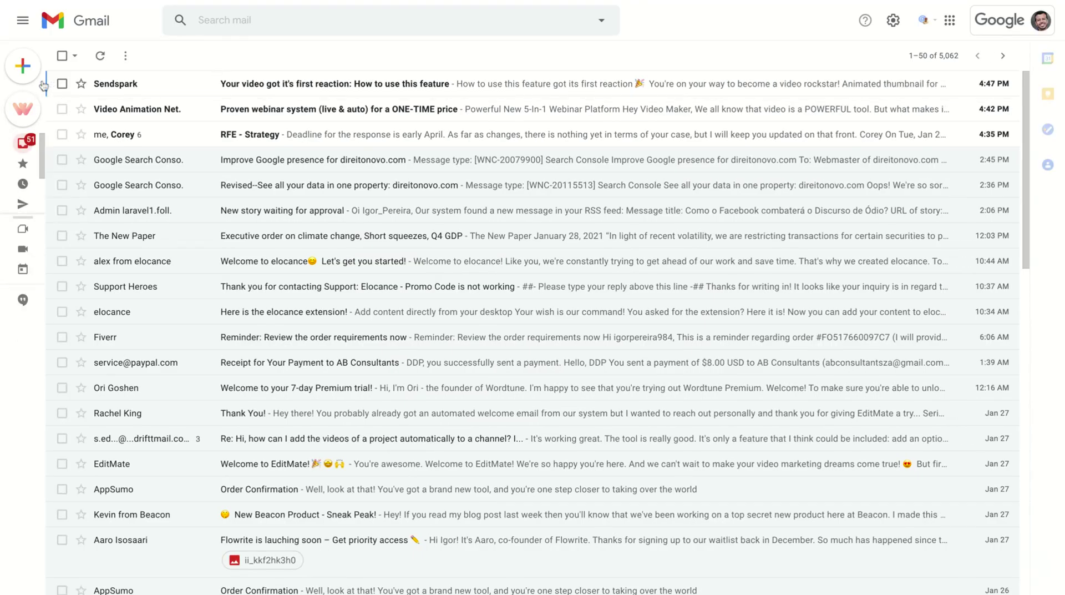
{"action": "mouse_move", "coordinate": [25, 72]}
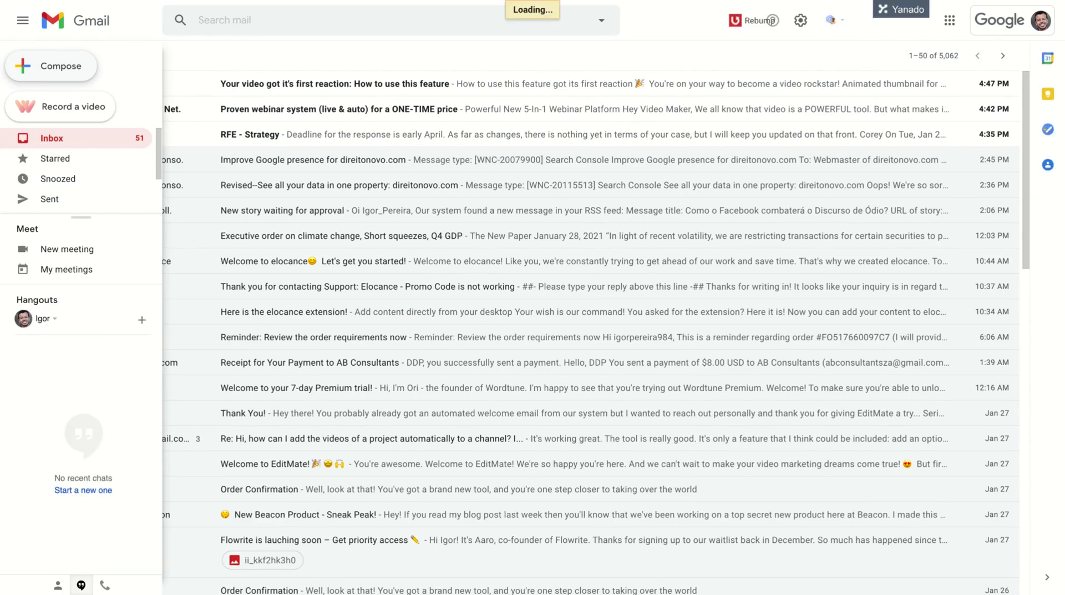
{"action": "left_click", "coordinate": [64, 71]}
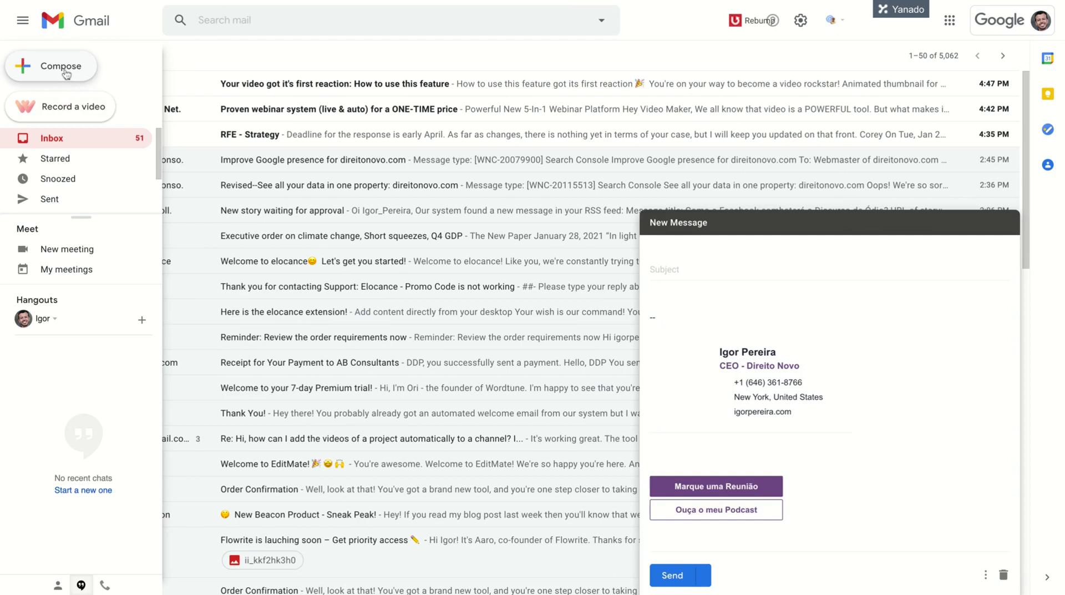
{"action": "left_click", "coordinate": [674, 300]}
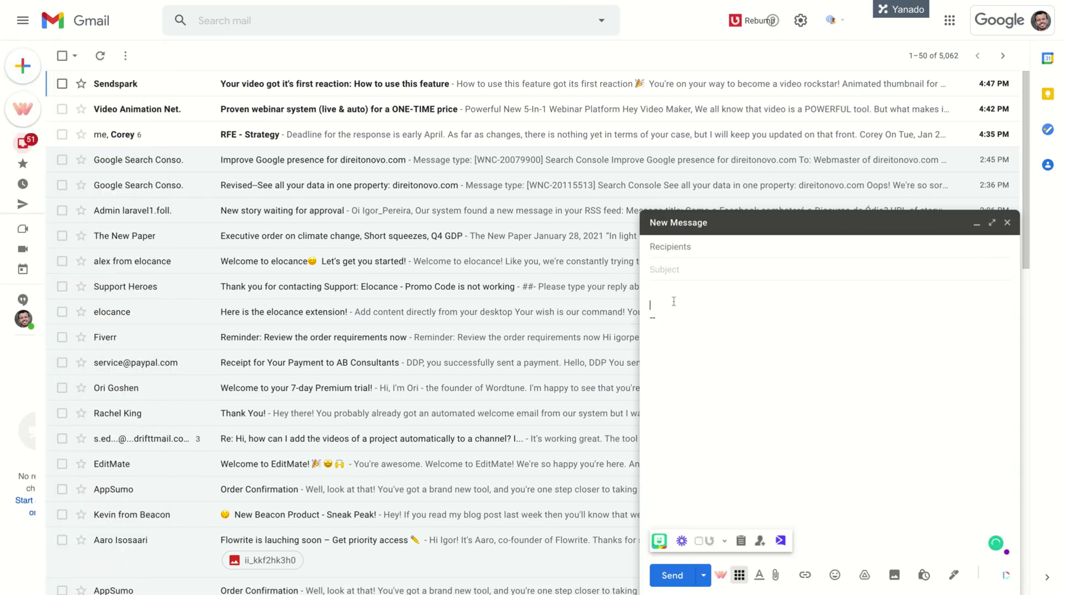
{"action": "key", "text": "ctrl+v"}
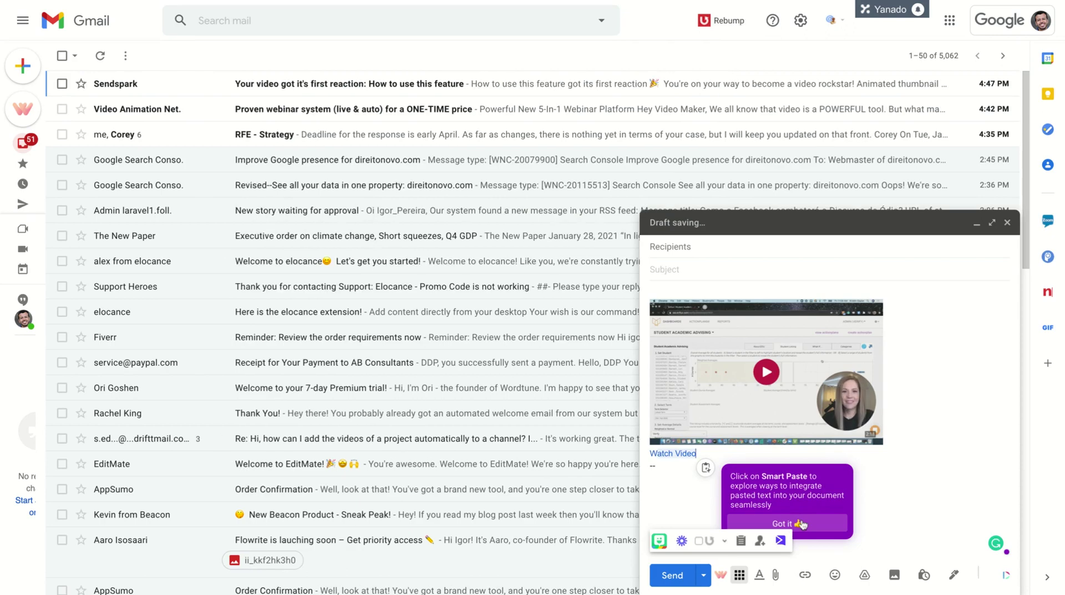
{"action": "left_click", "coordinate": [802, 523]}
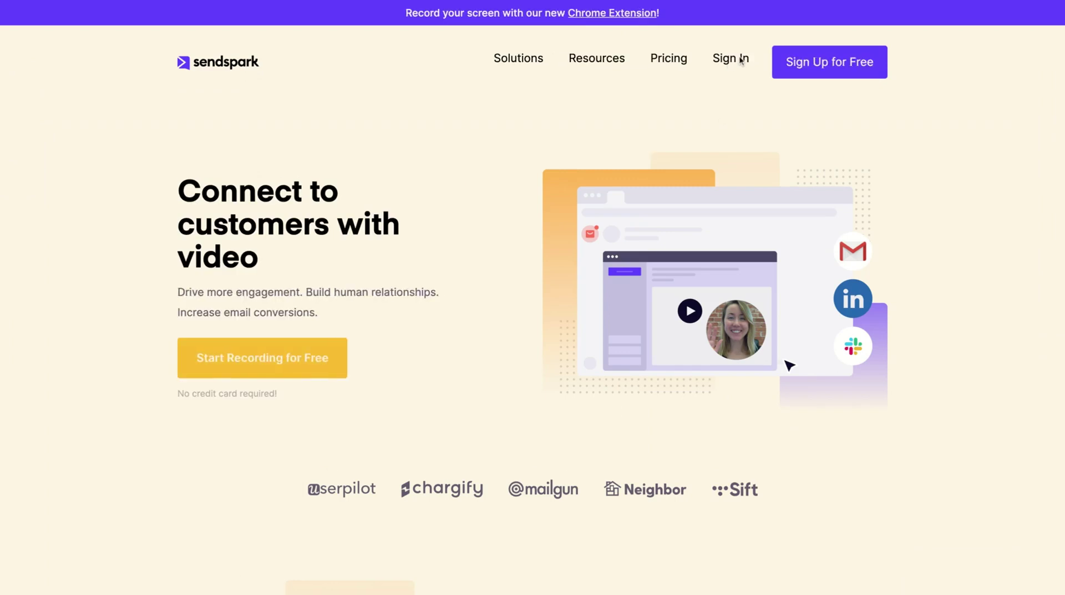
Look through the Sendspark homepage and return to its beginning.
{"action": "scroll", "coordinate": [317, 374], "scroll_direction": "down", "scroll_amount": 2}
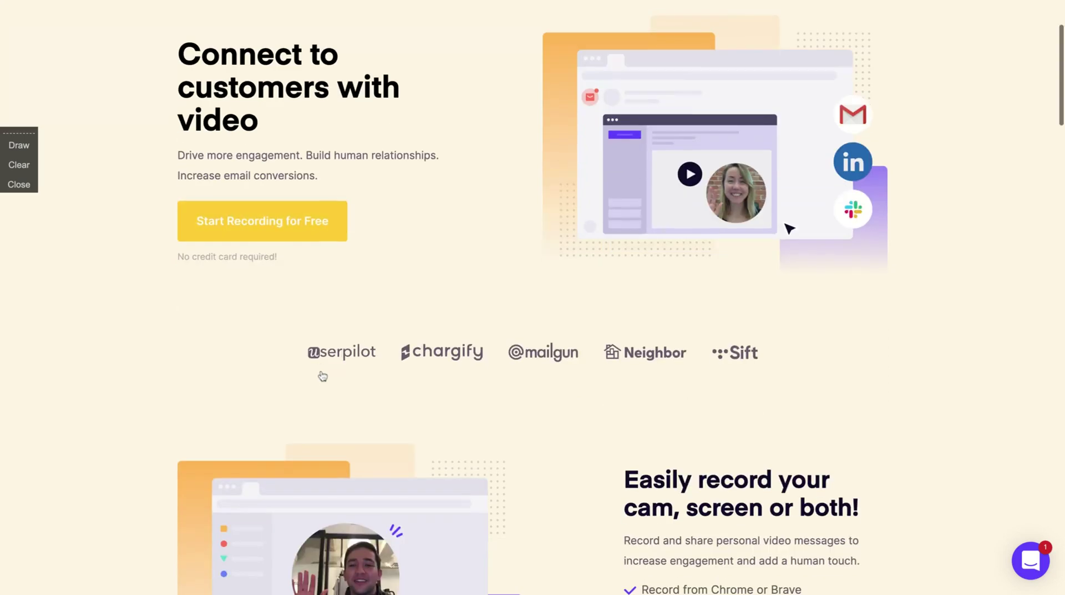
{"action": "scroll", "coordinate": [322, 375], "scroll_direction": "down", "scroll_amount": 15}
{"action": "scroll", "coordinate": [528, 261], "scroll_direction": "up", "scroll_amount": 20}
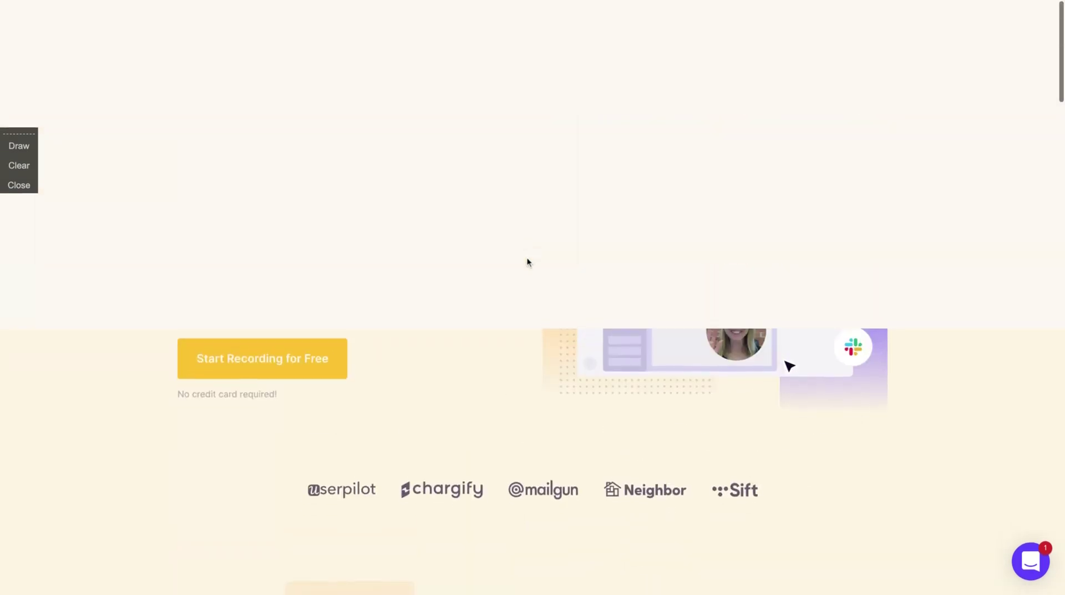